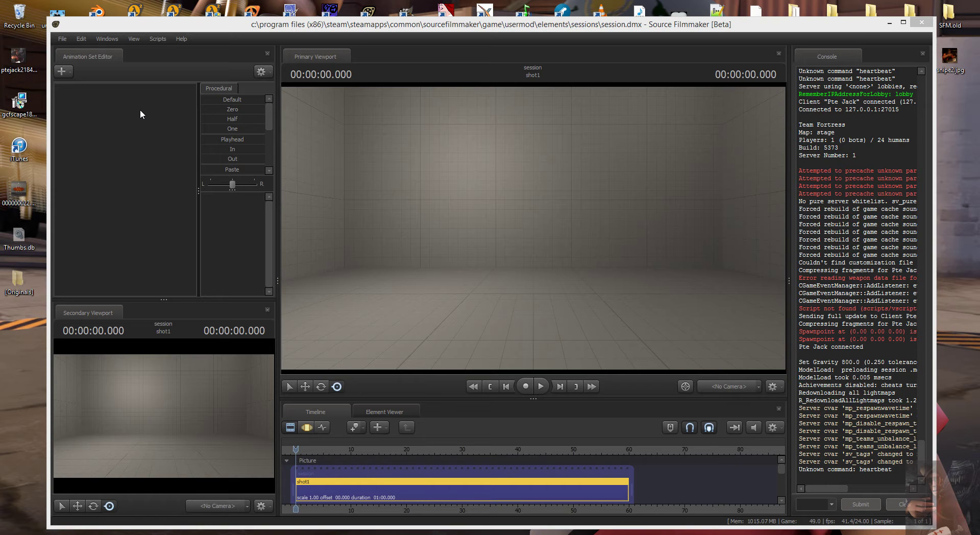
- Start a new-model animation set and preview female_sniper_hwm_nojigglebone.mdl, tilting the preview view
right_click(141, 110)
click(215, 134)
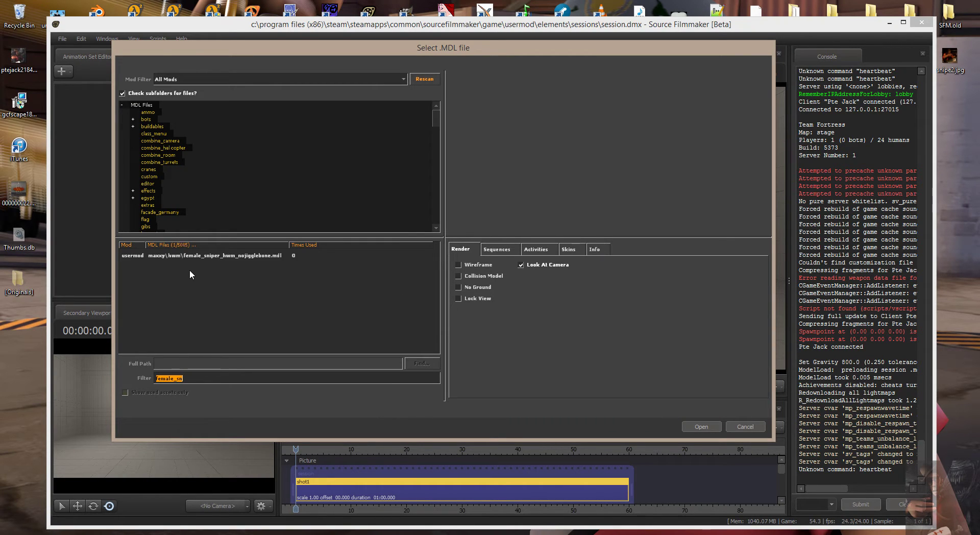
click(193, 255)
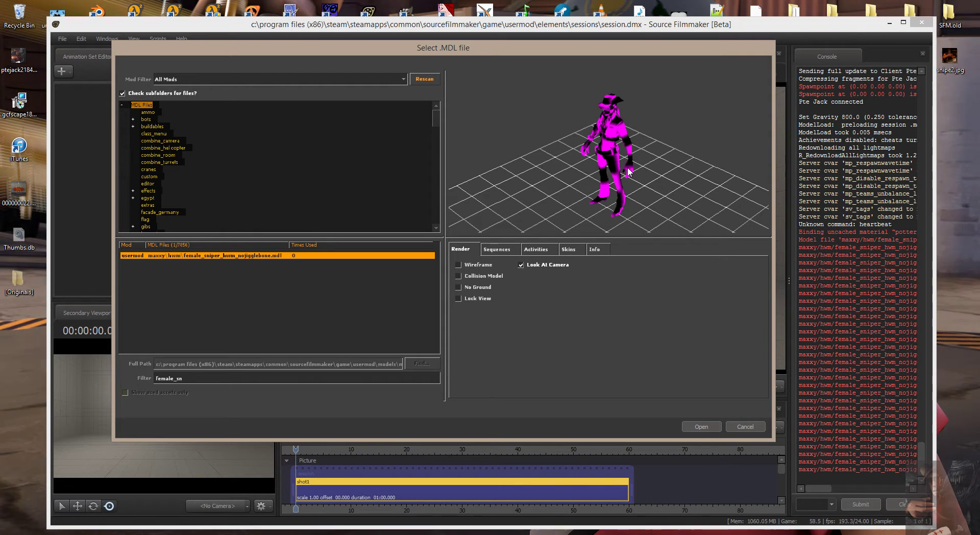
mouse_move(629, 83)
mouse_down()
mouse_move(630, 64)
mouse_move(630, 84)
mouse_up()
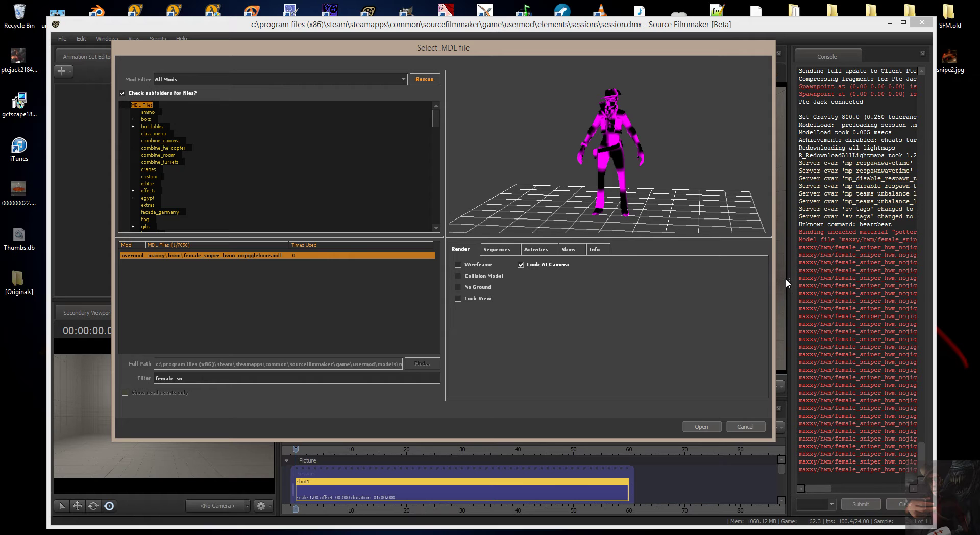
- Load female_sniper_hwm_nojigglebone into the scene, select its set, switch to the motion editor and widen the console
click(709, 427)
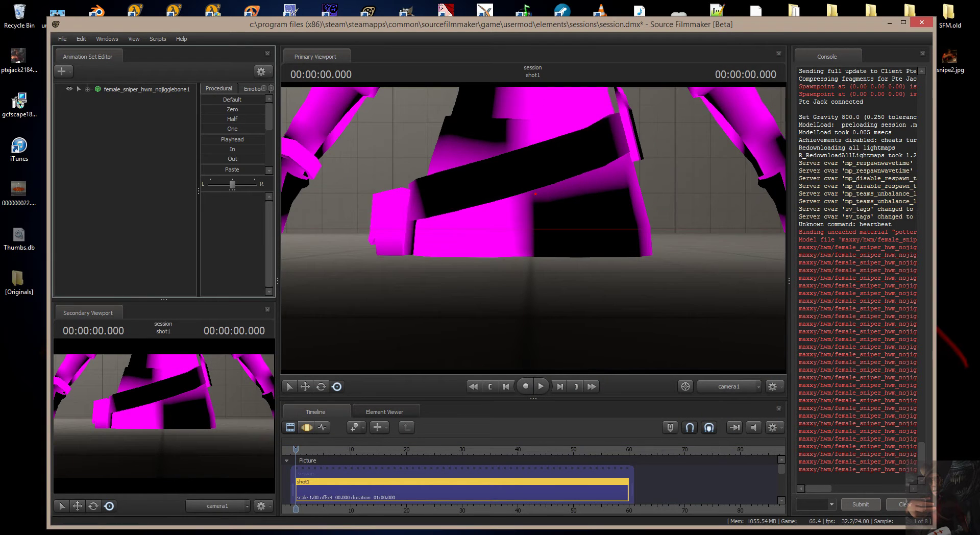
drag(535, 194, 534, 194)
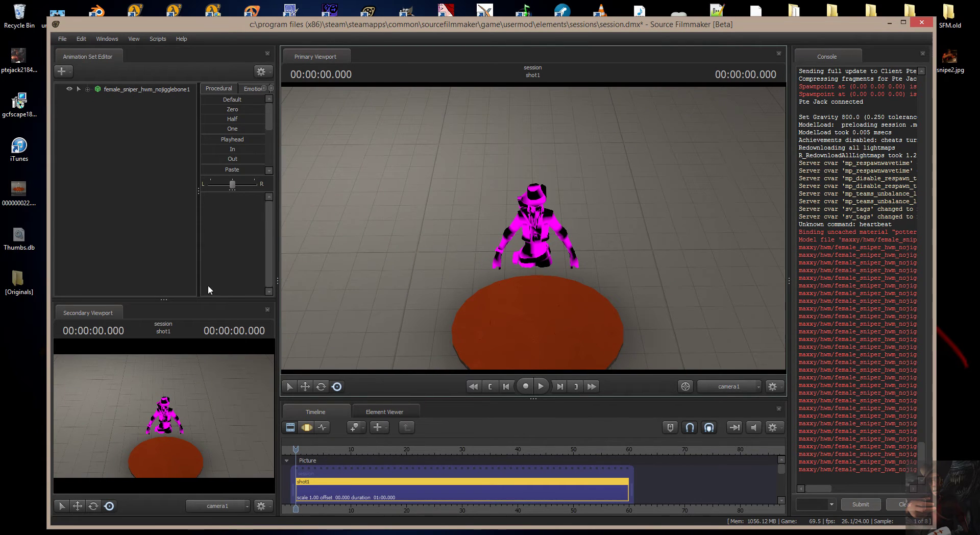
click(136, 90)
click(307, 427)
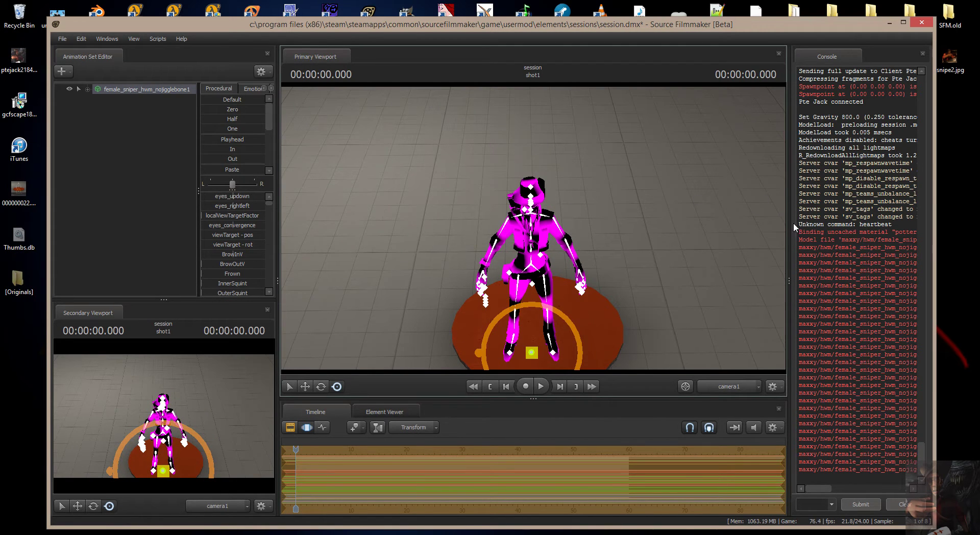
drag(797, 247, 525, 263)
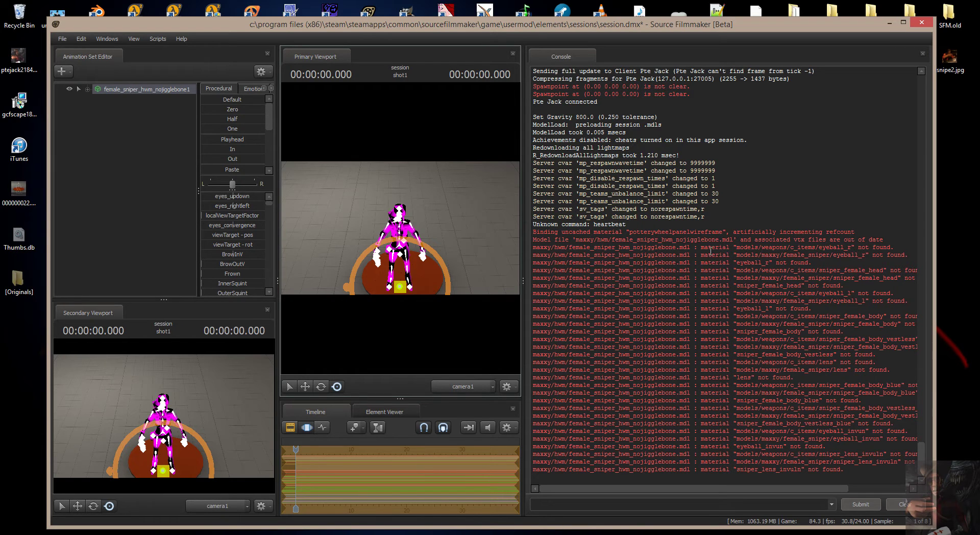
- Select the red material-not-found lines in the console, such as models/maxxy/female_sniper/eyeball_r
drag(531, 250, 908, 474)
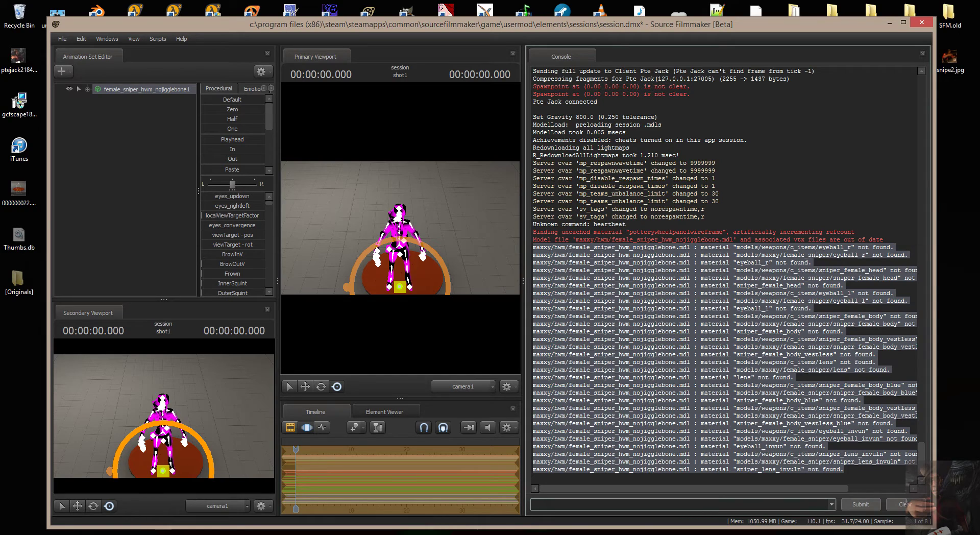
key(super+e)
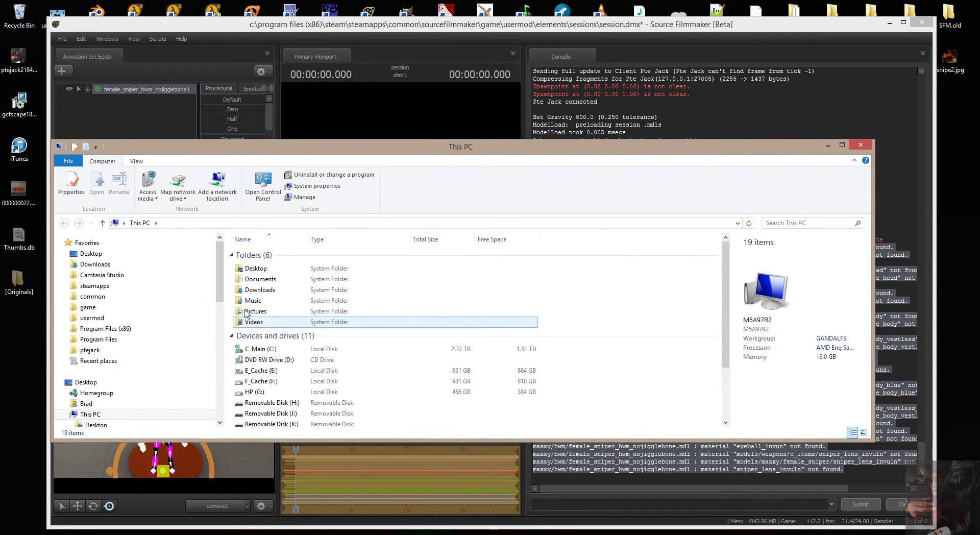
click(95, 317)
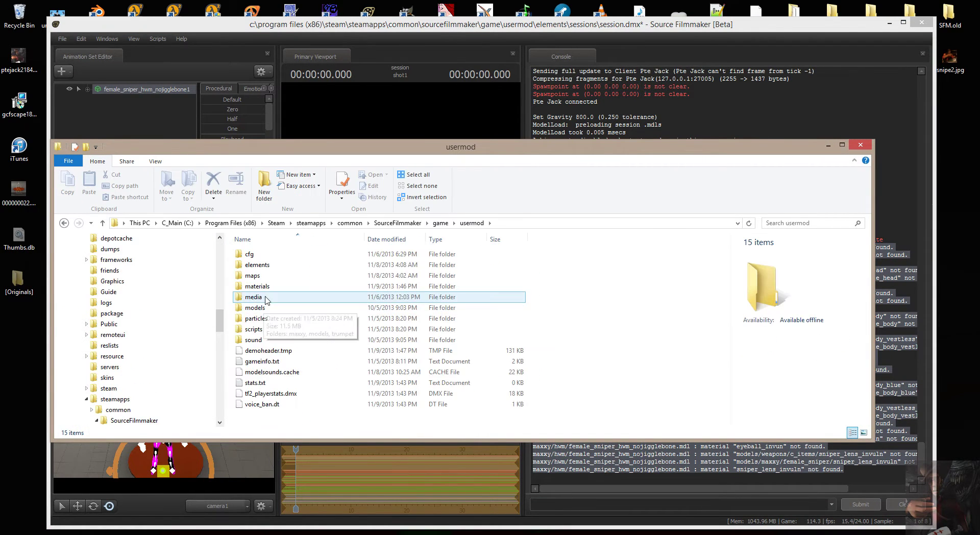
double_click(265, 286)
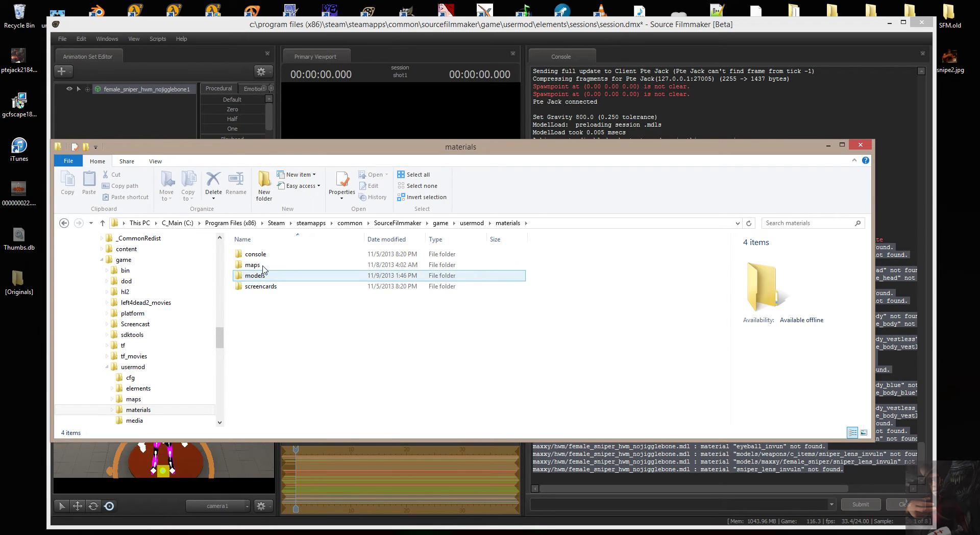
double_click(261, 276)
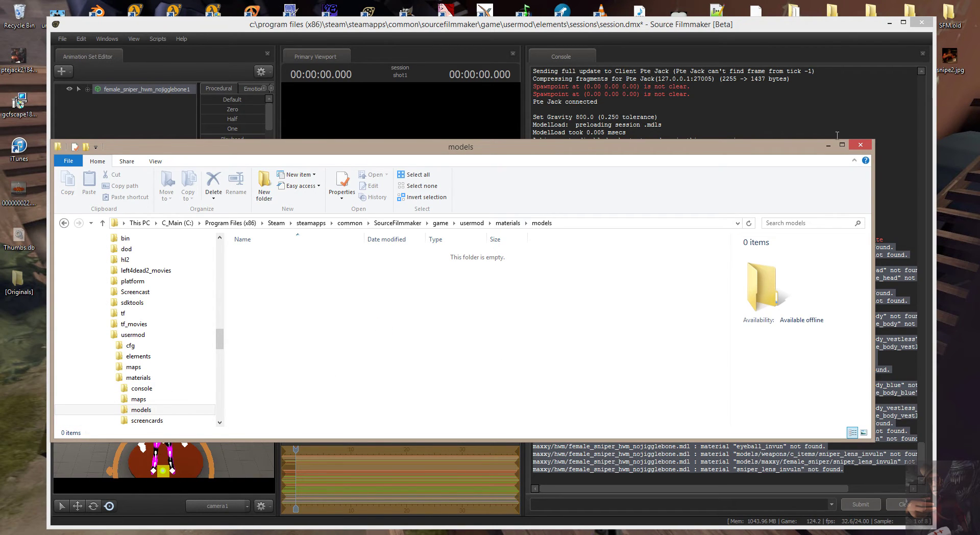
click(862, 146)
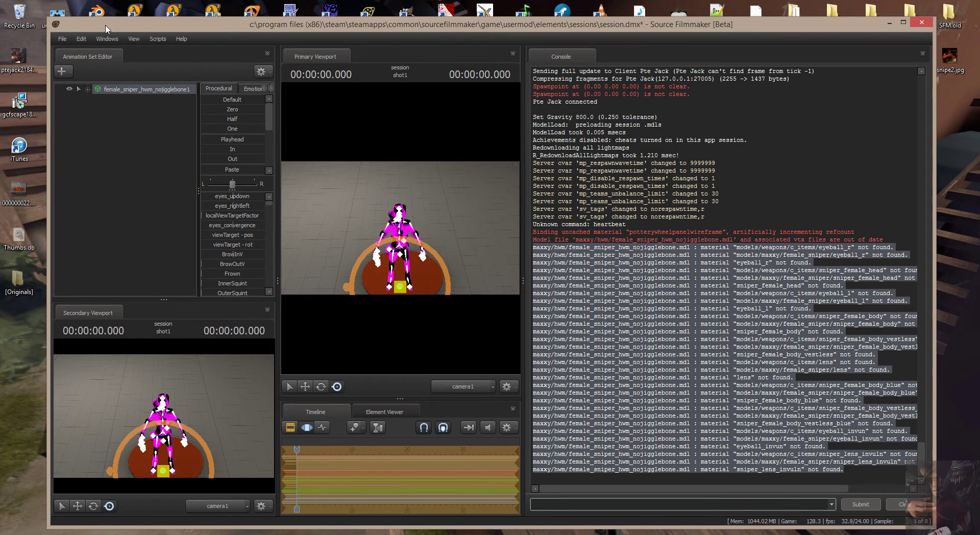
- Open Female_sniper_SFM_halfrelease.zip in WinRAR, browse into Female_sniper_SFM_HWM and select materials
drag(108, 24, 243, 14)
double_click(104, 55)
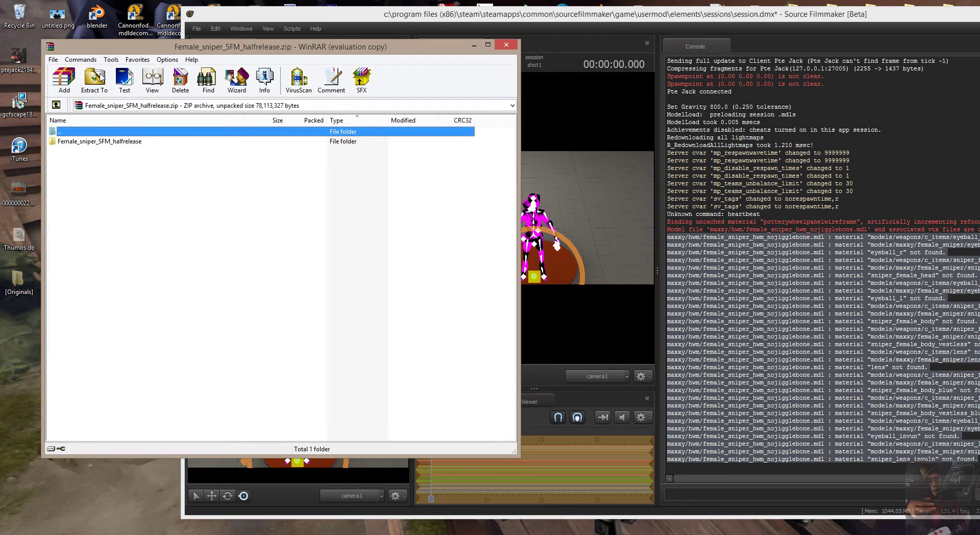
click(101, 142)
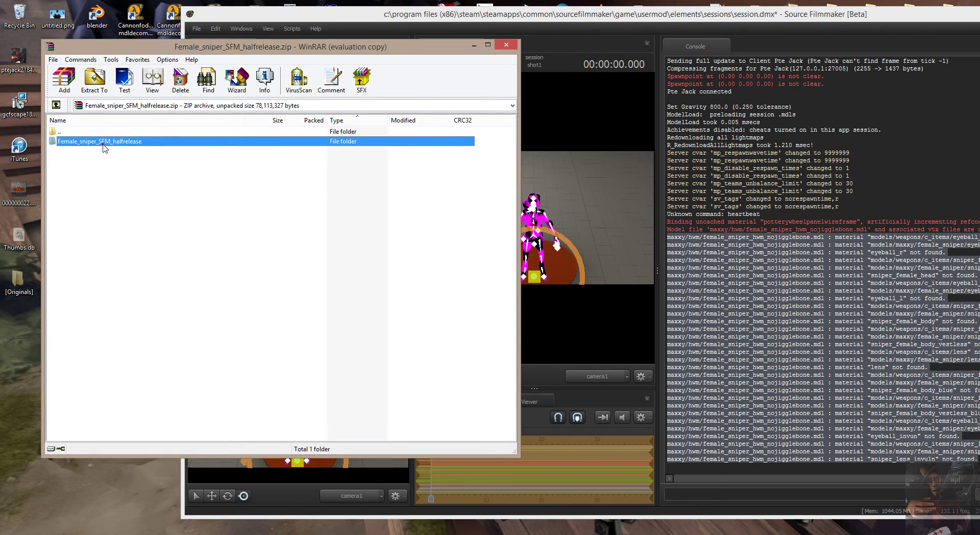
click(327, 257)
double_click(124, 144)
double_click(101, 143)
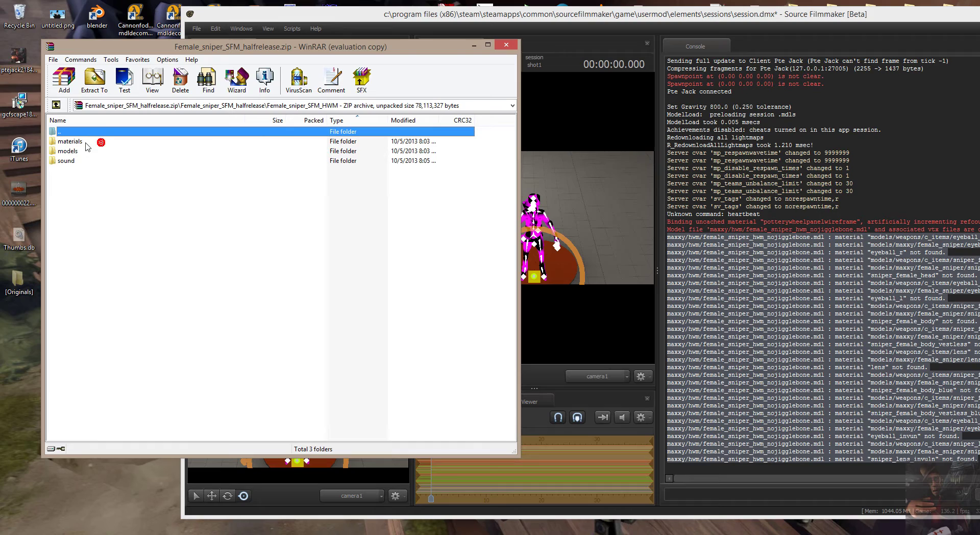
click(66, 142)
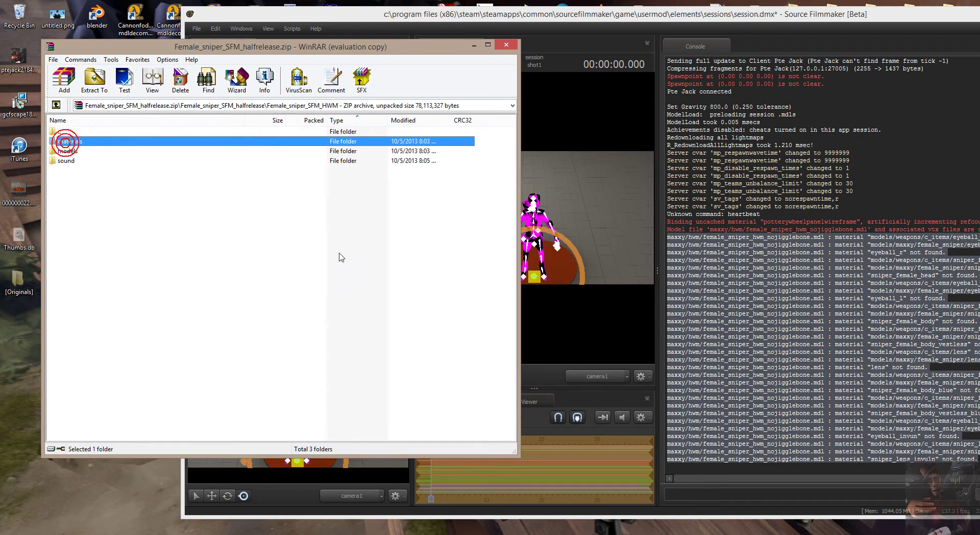
- Start extracting materials and expand C: > Program Files (x86) > steamapps > common in the destination tree
click(94, 80)
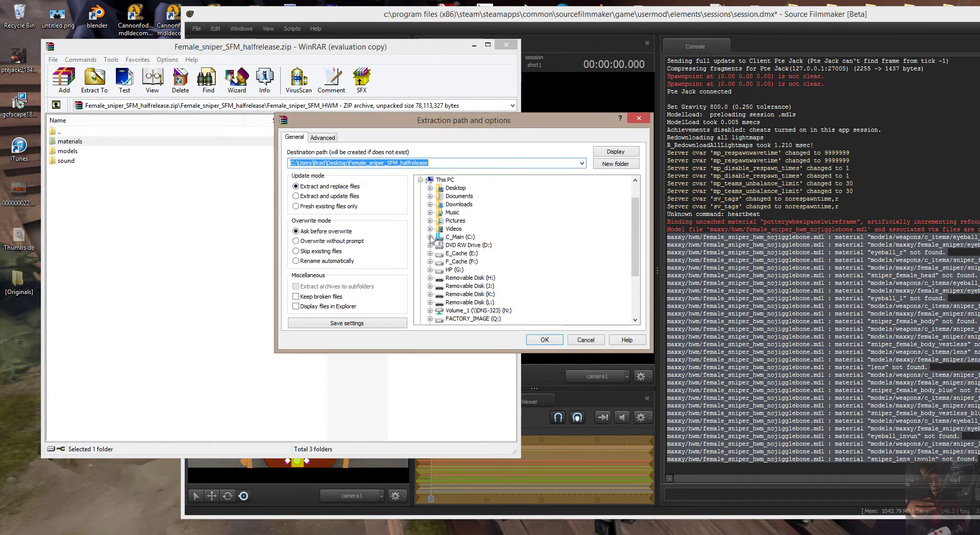
click(431, 237)
scroll(451, 258, down, 3)
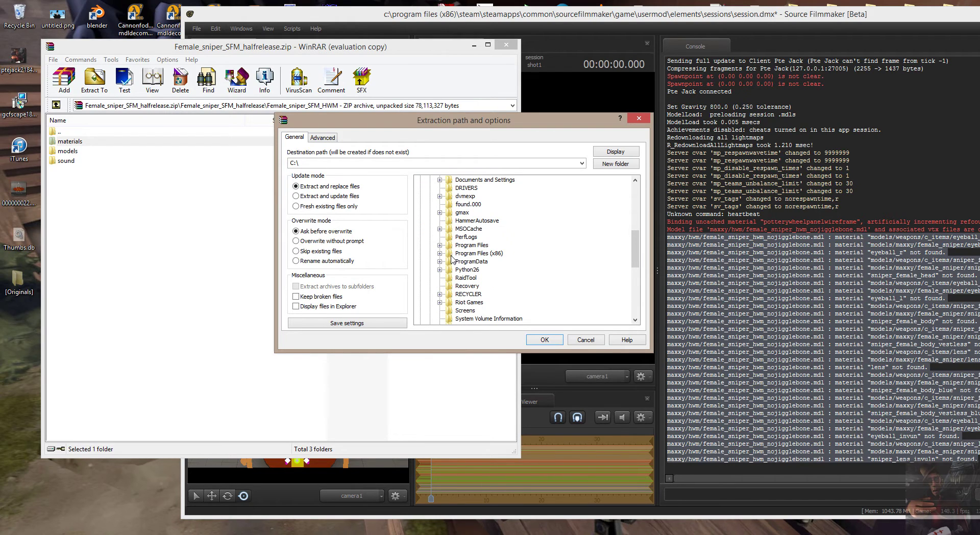
click(439, 253)
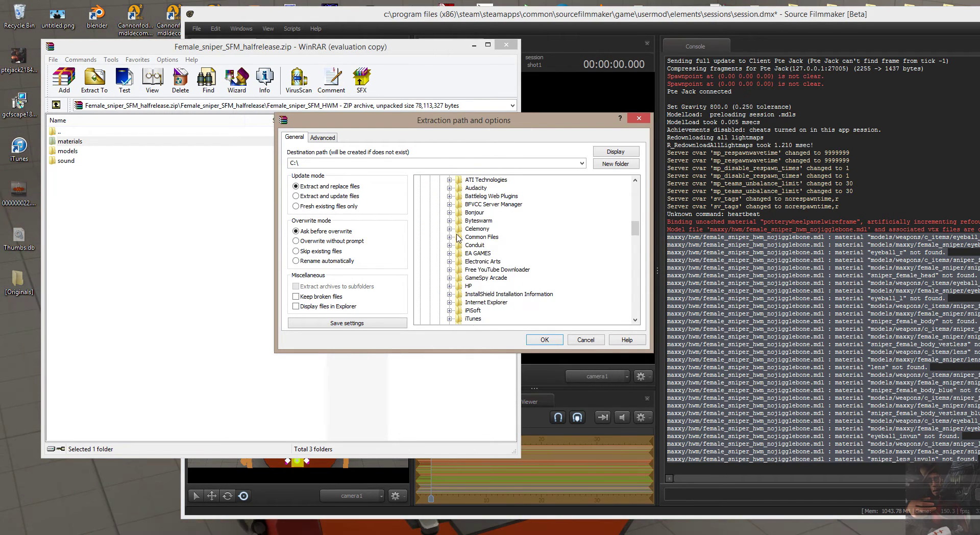
scroll(458, 238, down, 12)
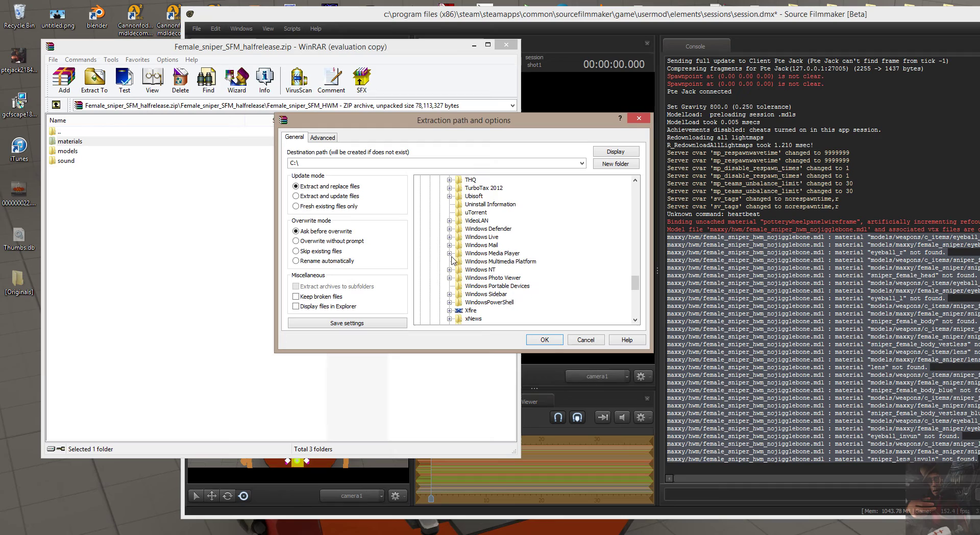
scroll(446, 194, up, 2)
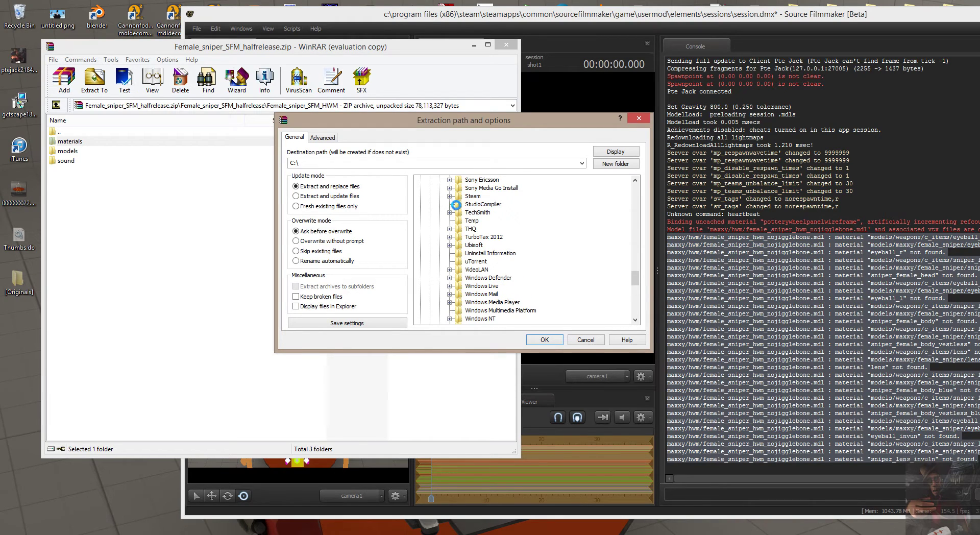
scroll(465, 261, down, 3)
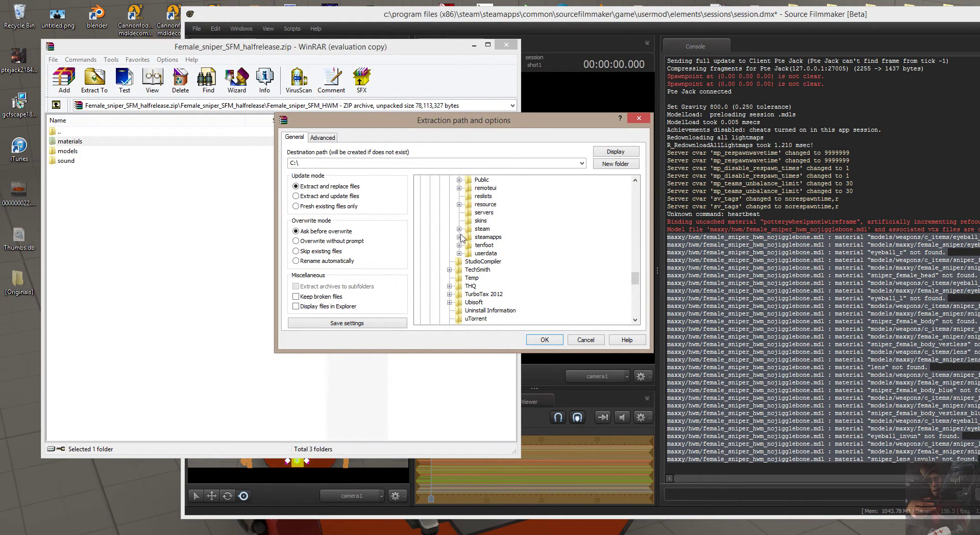
click(460, 237)
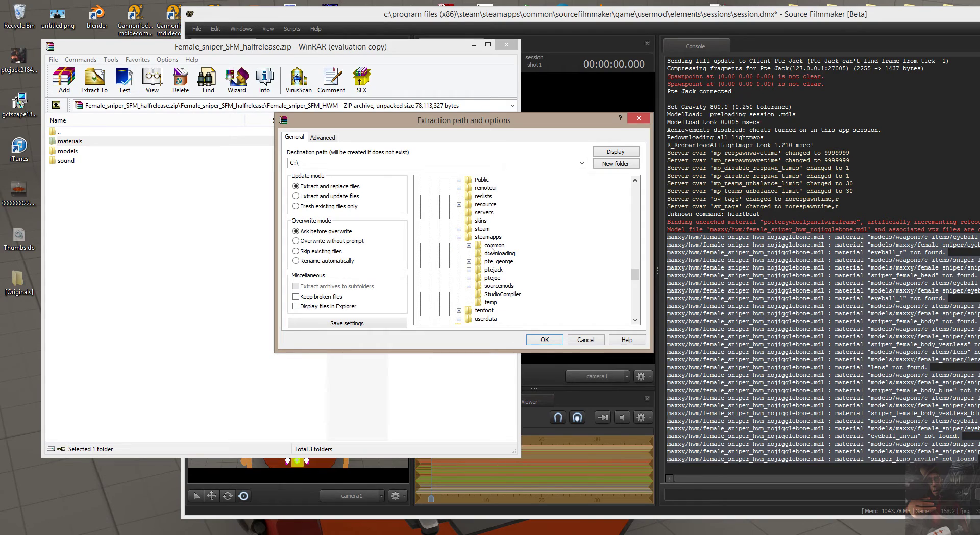
click(470, 246)
scroll(499, 205, down, 5)
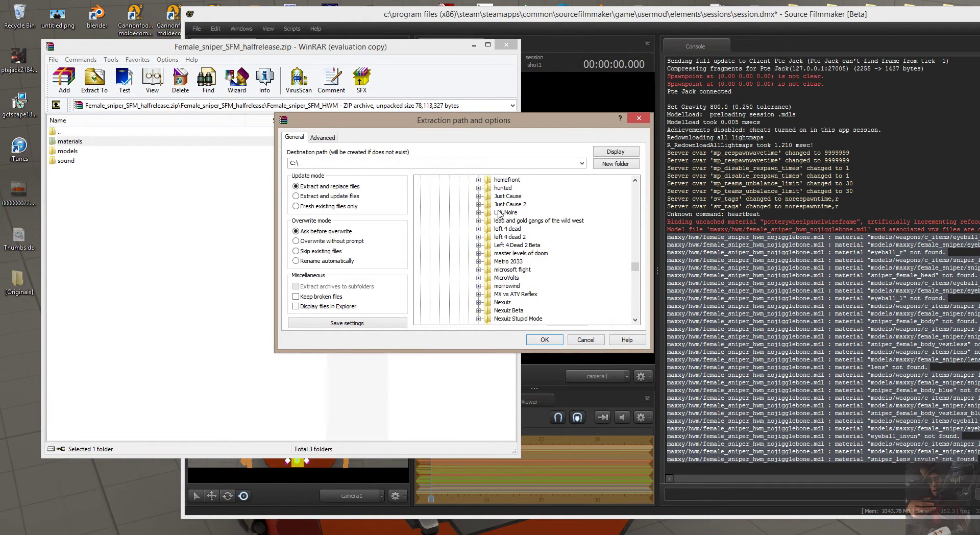
scroll(499, 213, down, 10)
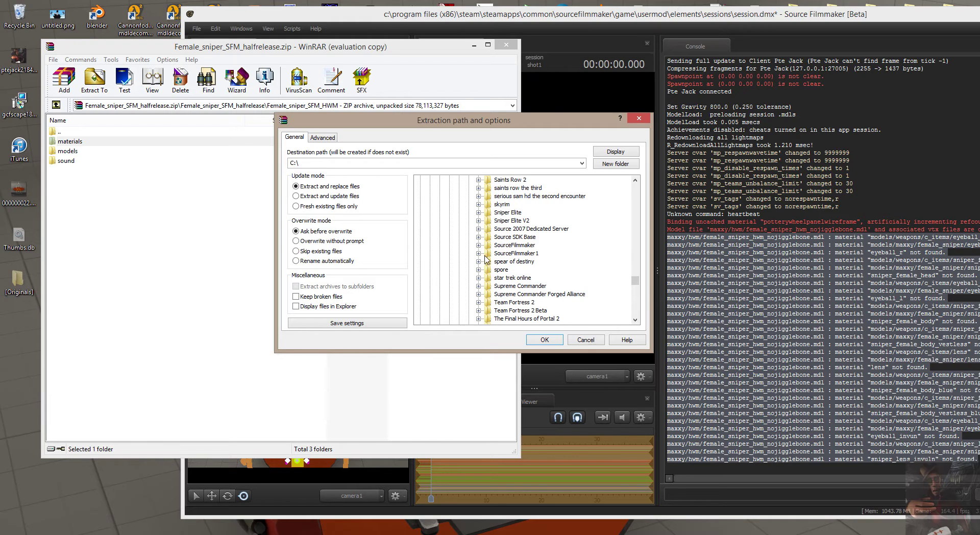
- Extract into SourceFilmmaker\game\usermod\materials and confirm with OK
click(478, 245)
click(488, 269)
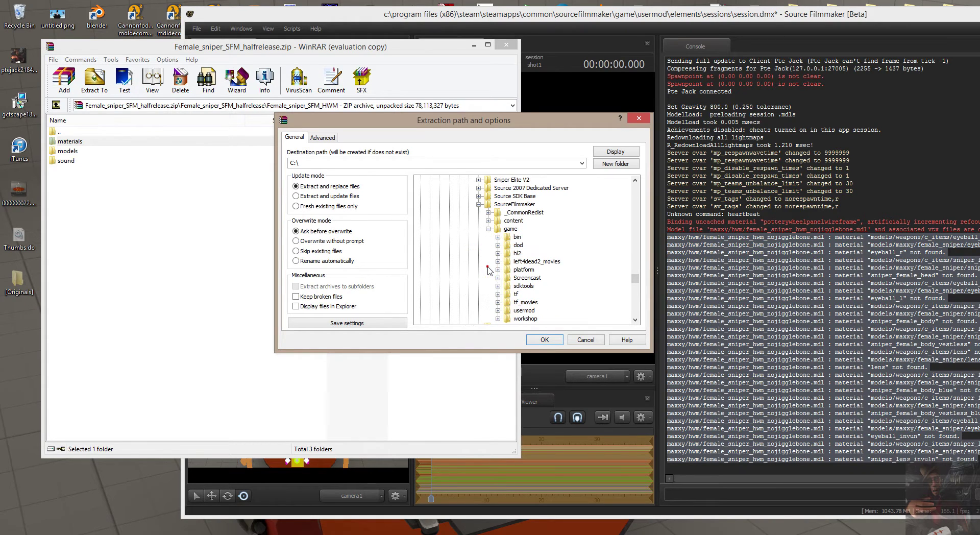
click(497, 310)
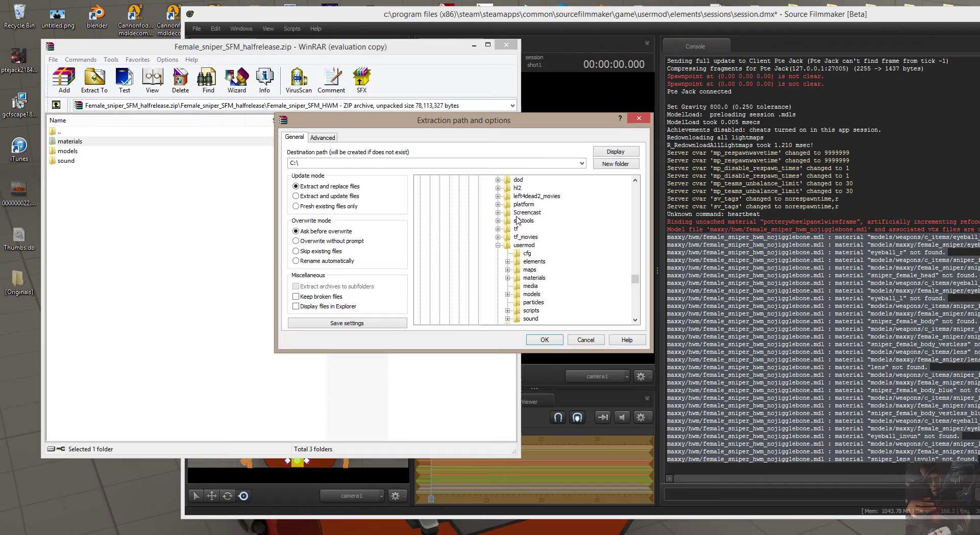
click(538, 279)
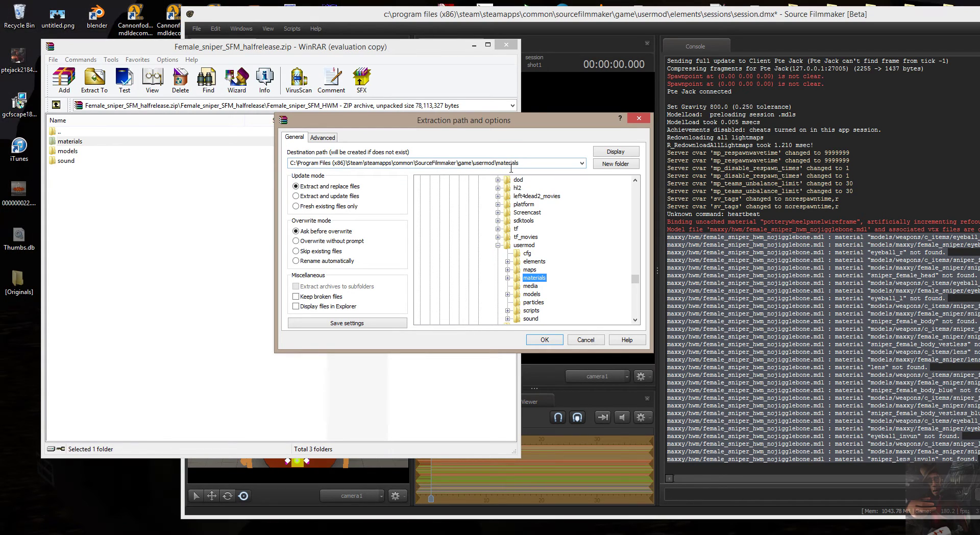
click(545, 341)
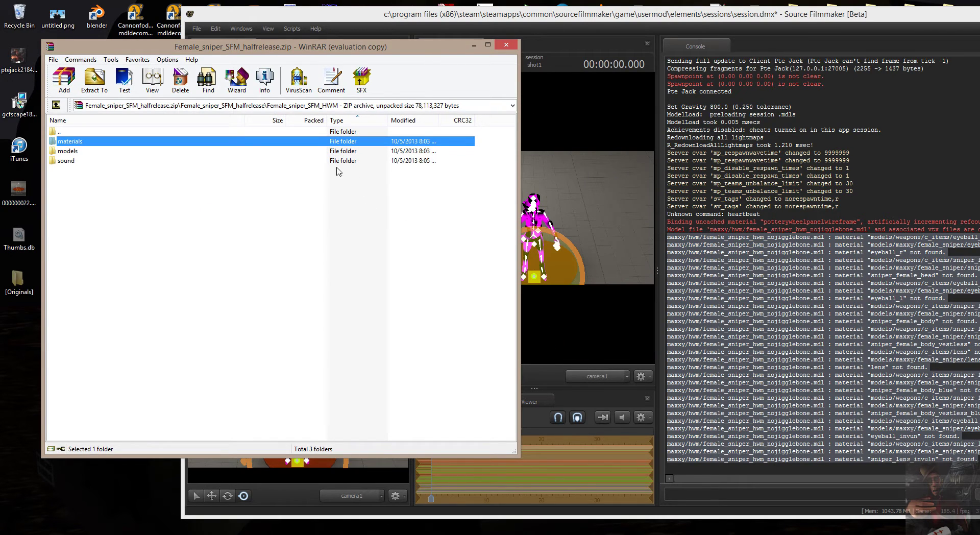
- Close WinRAR and run mat_reloadallmaterials in the Source Filmmaker console
click(506, 45)
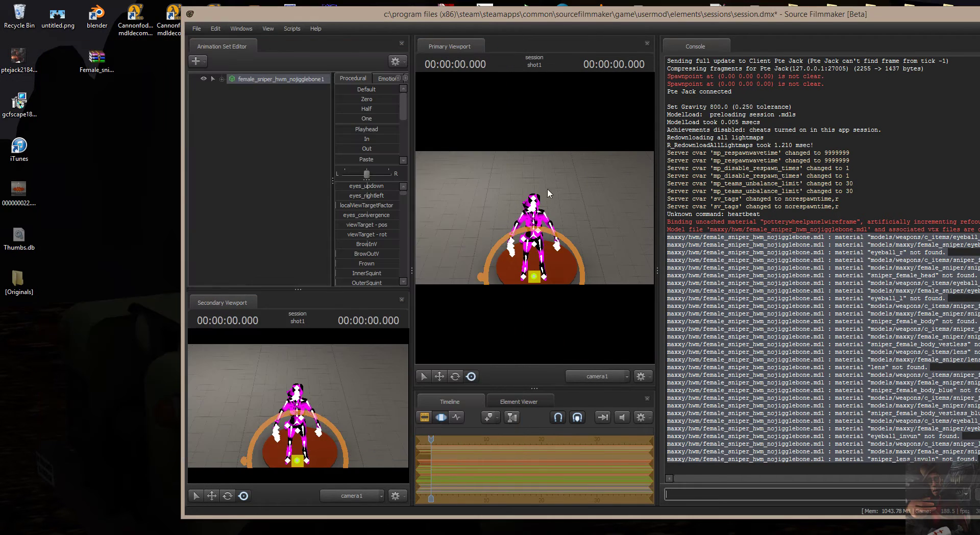
drag(516, 23, 377, 11)
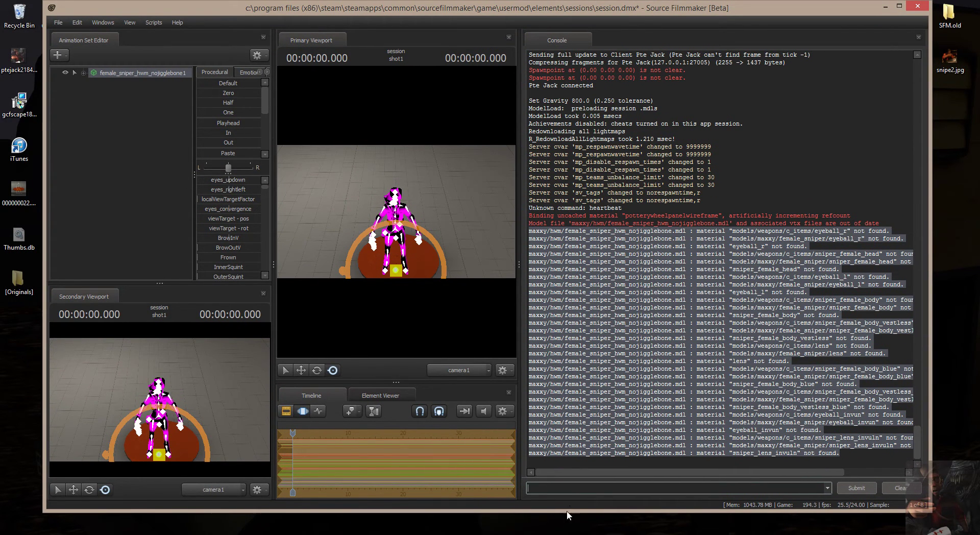
click(556, 492)
text(mat)
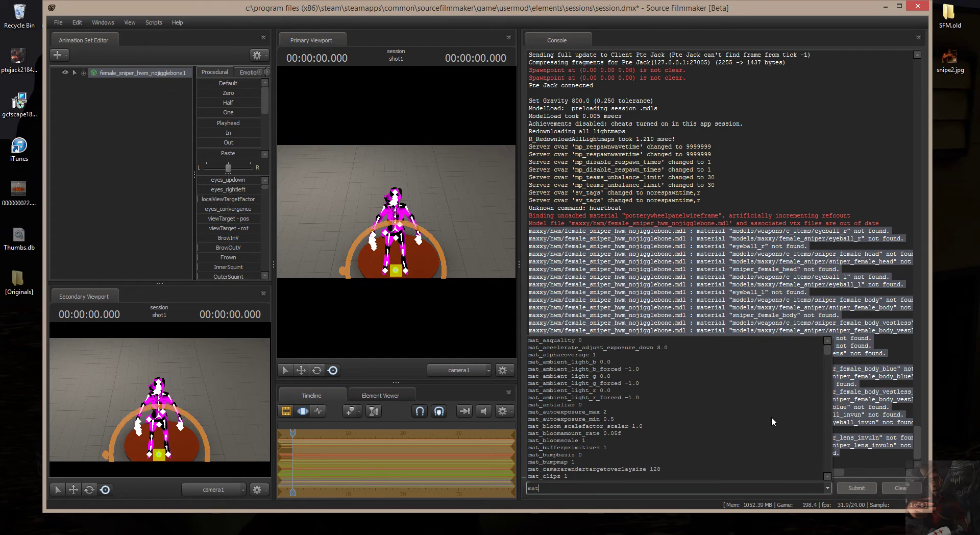
text(_reload)
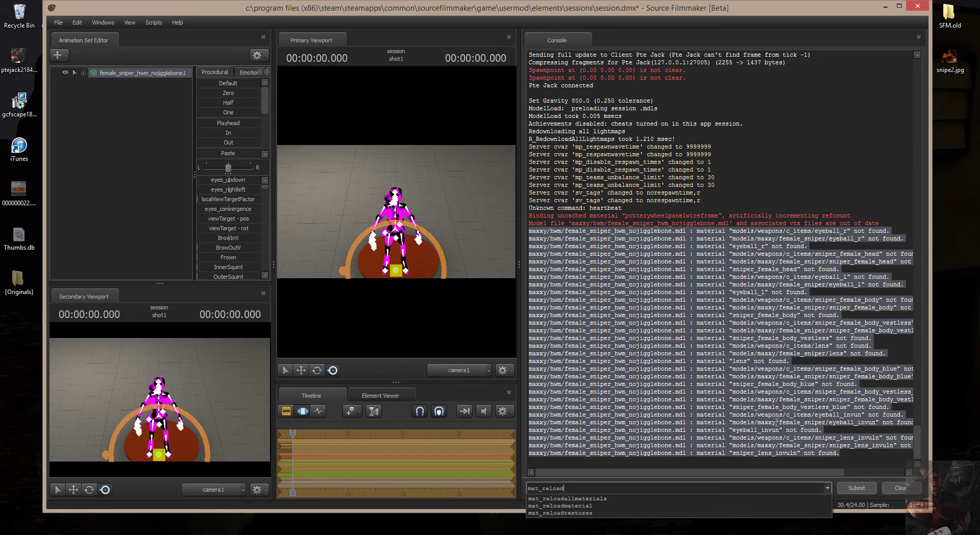
text(allmaterials)
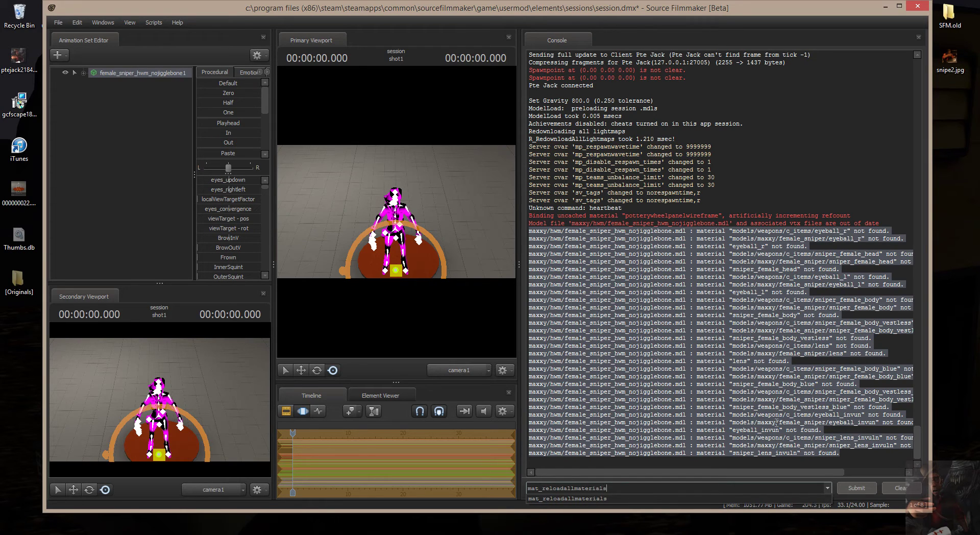
key(Return)
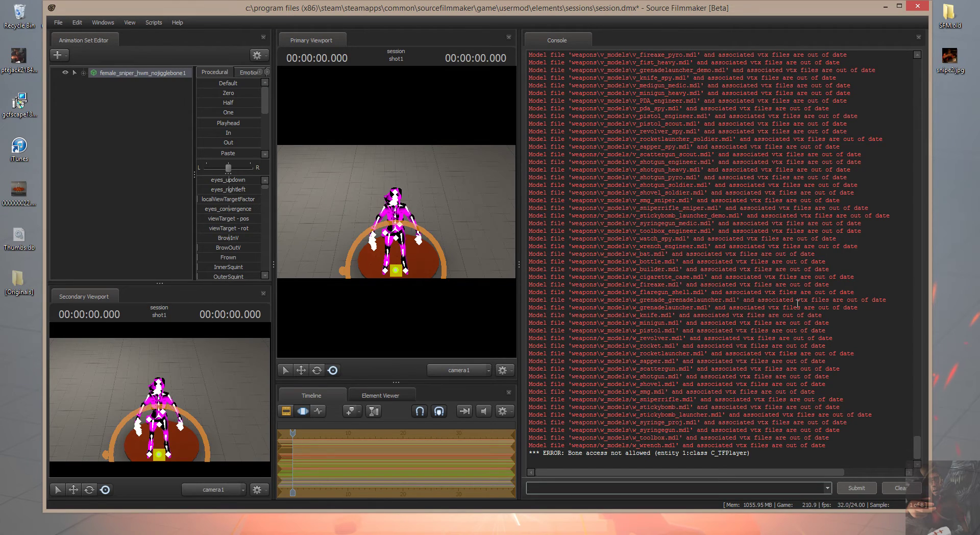
- Scroll the reload log and scrub the shot to about 16 seconds; the sniper still renders magenta
scroll(715, 223, up, 20)
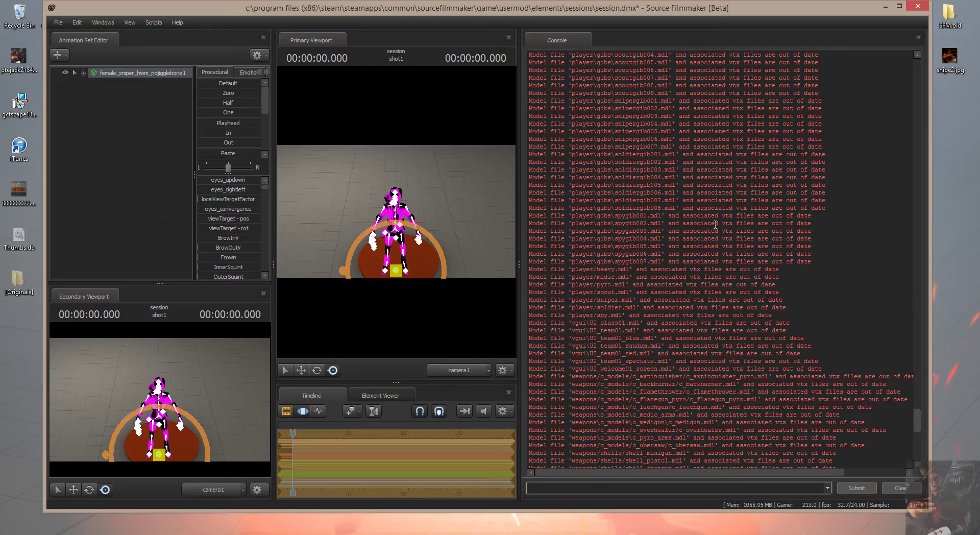
scroll(715, 224, up, 20)
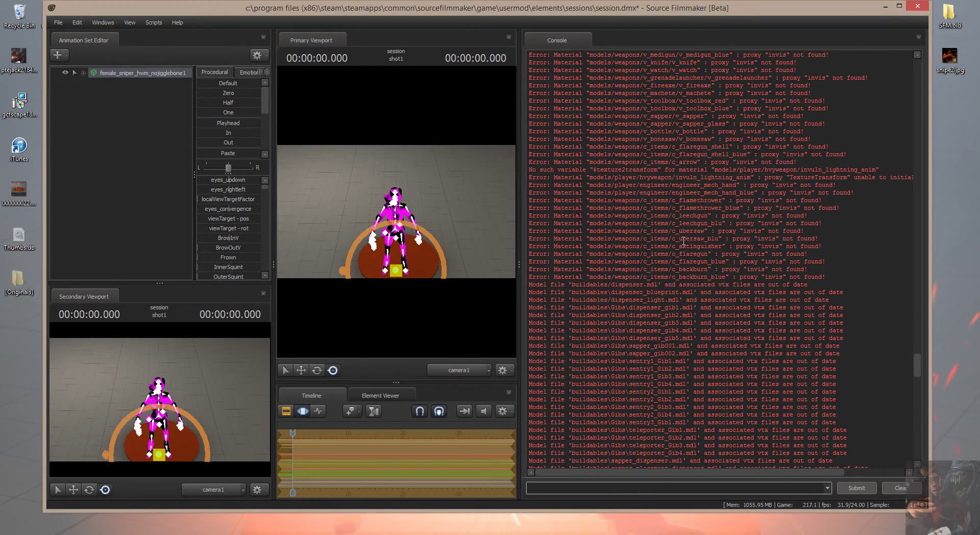
scroll(683, 241, up, 7)
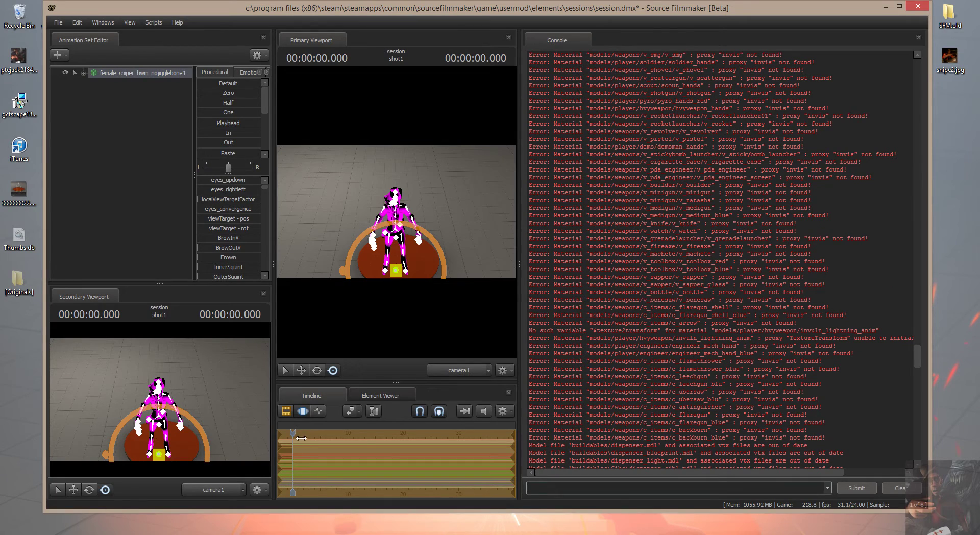
drag(297, 434, 388, 440)
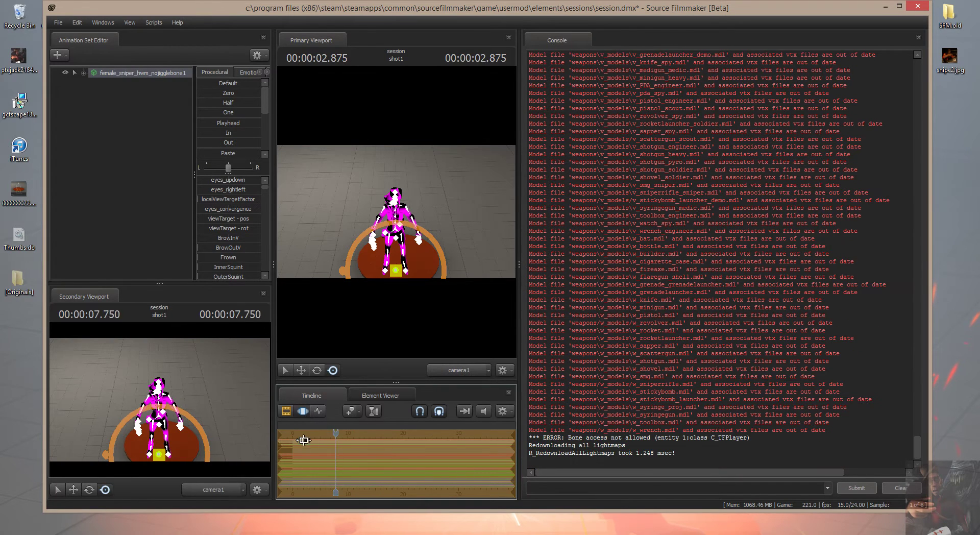
drag(304, 440, 333, 438)
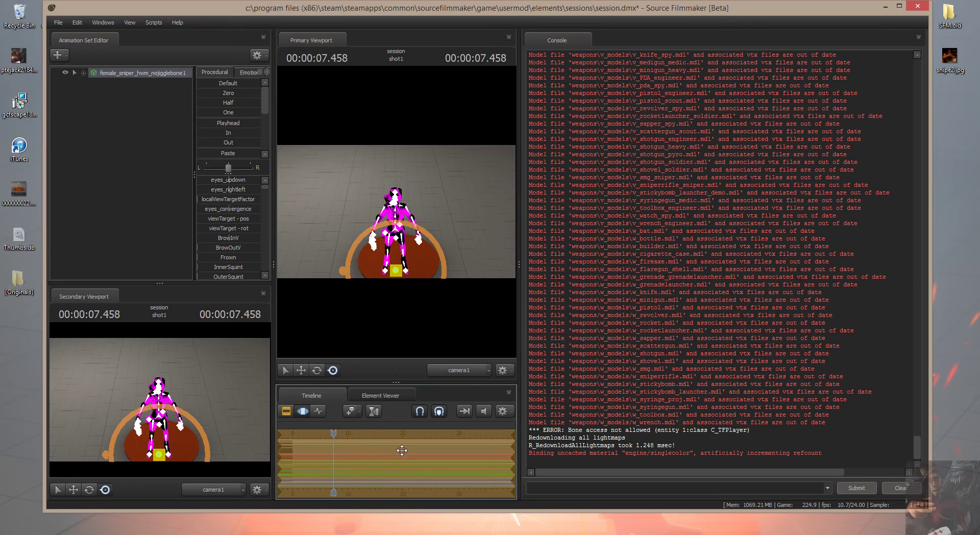
scroll(669, 378, up, 15)
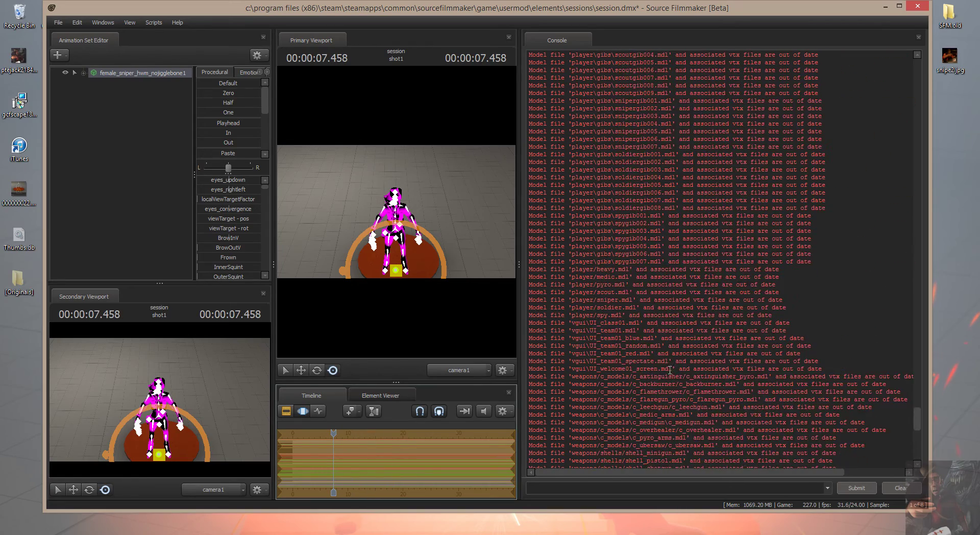
scroll(670, 369, up, 15)
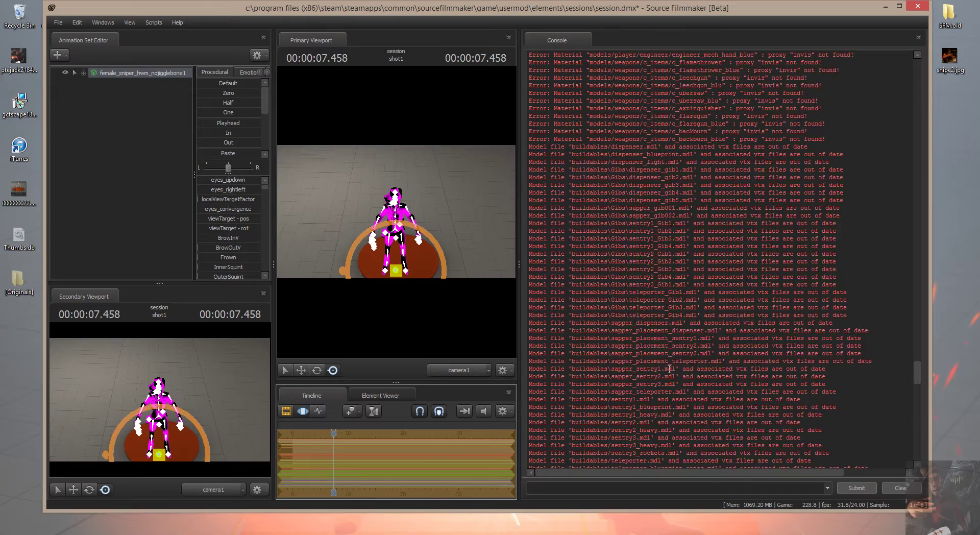
scroll(669, 369, up, 12)
scroll(649, 82, up, 9)
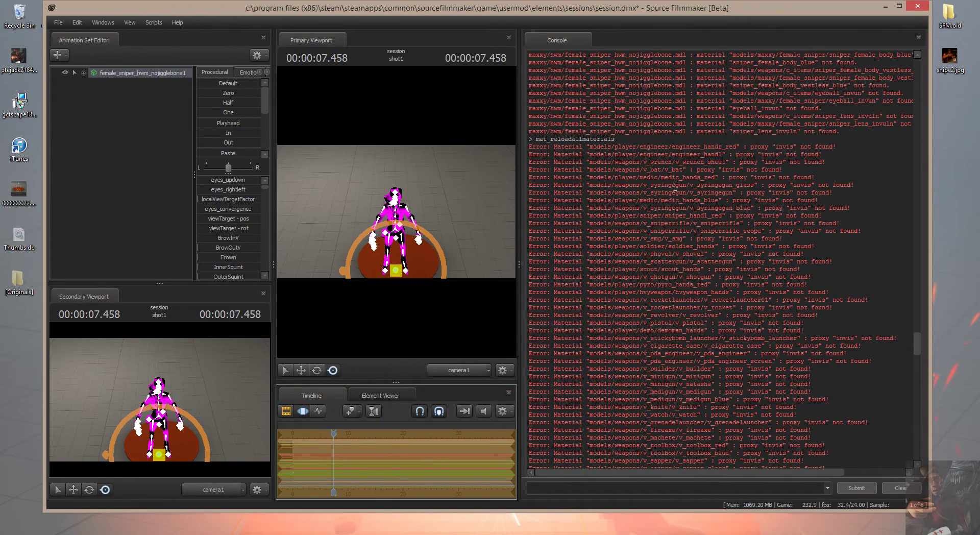
scroll(652, 312, down, 20)
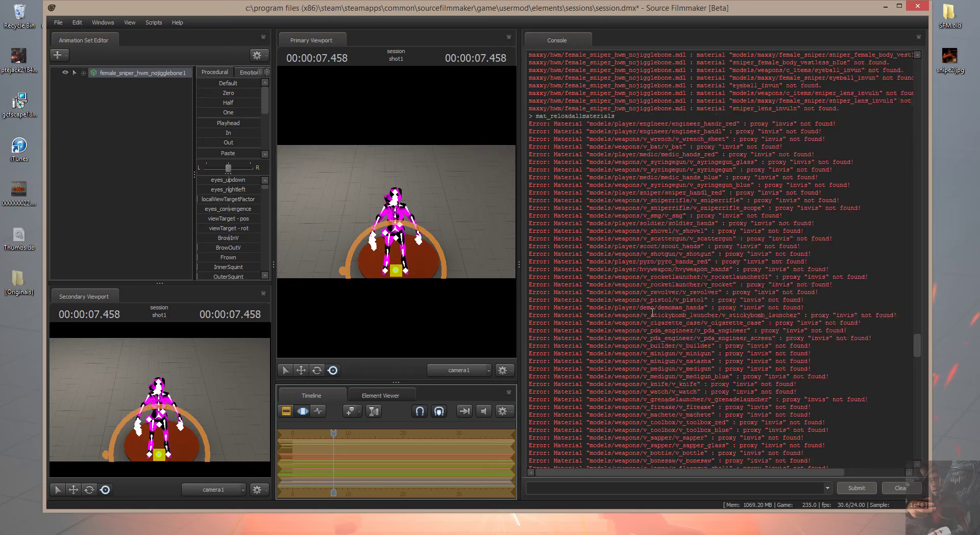
scroll(654, 305, down, 15)
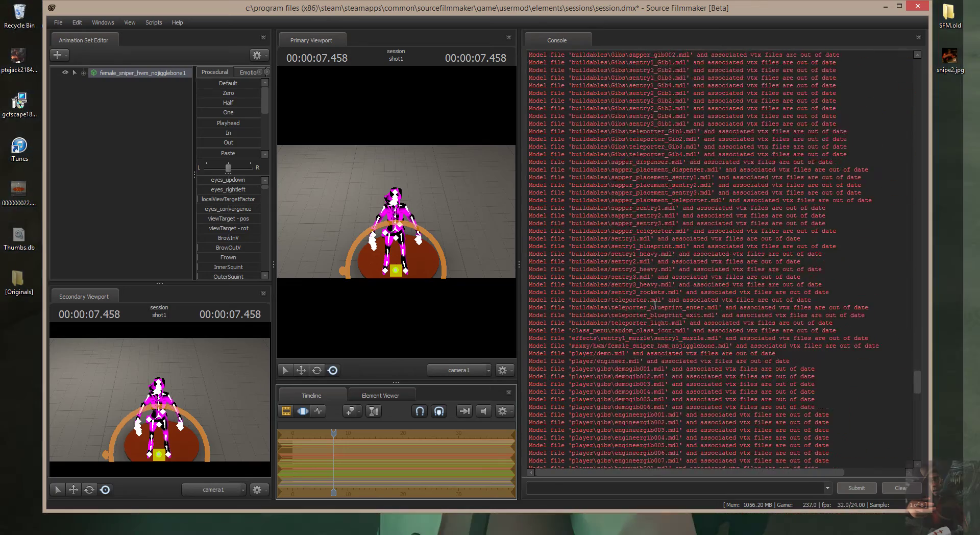
scroll(659, 300, down, 20)
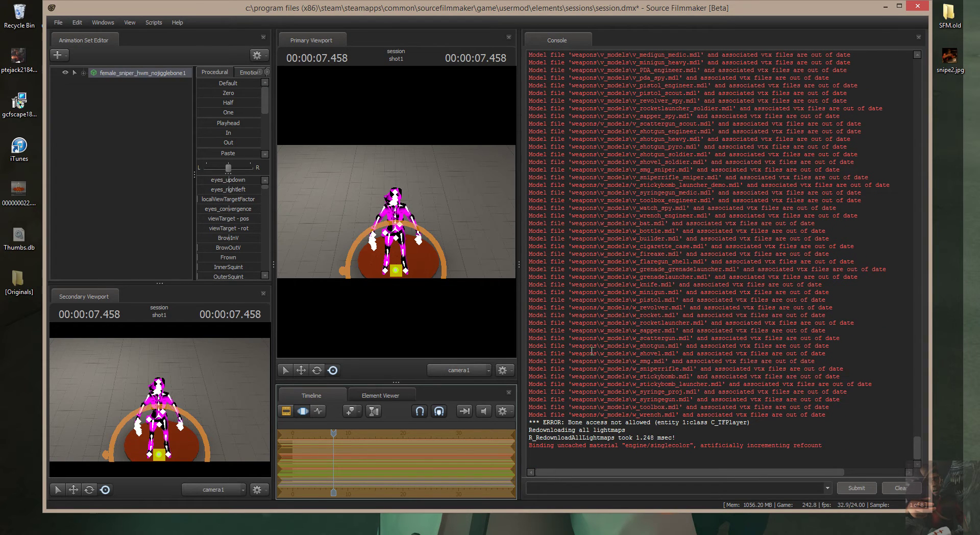
drag(919, 448, 934, 185)
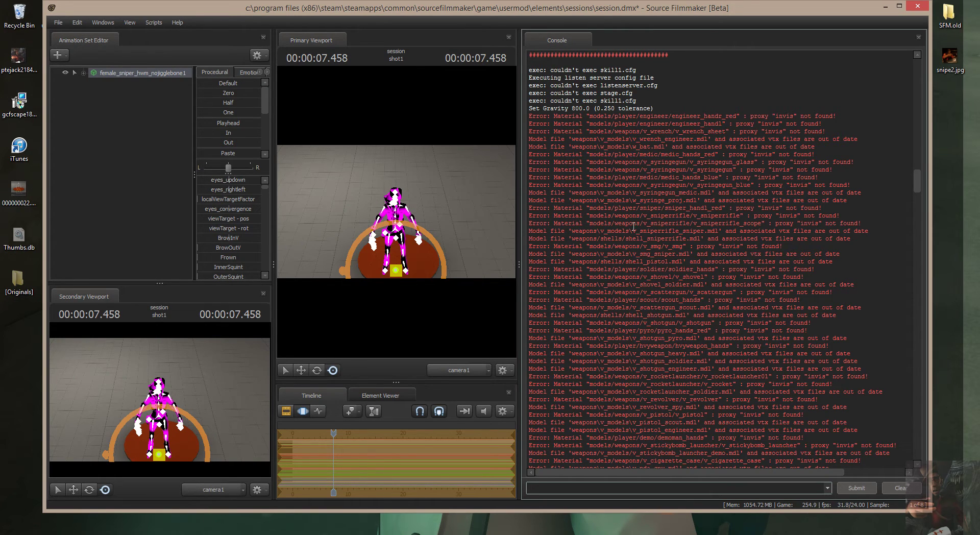
scroll(661, 239, down, 1)
scroll(662, 239, up, 20)
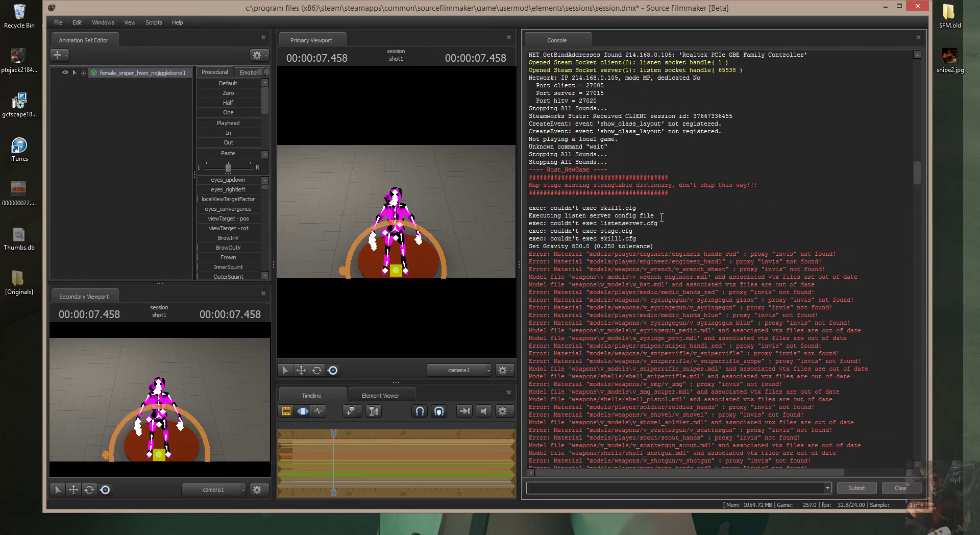
scroll(661, 215, up, 20)
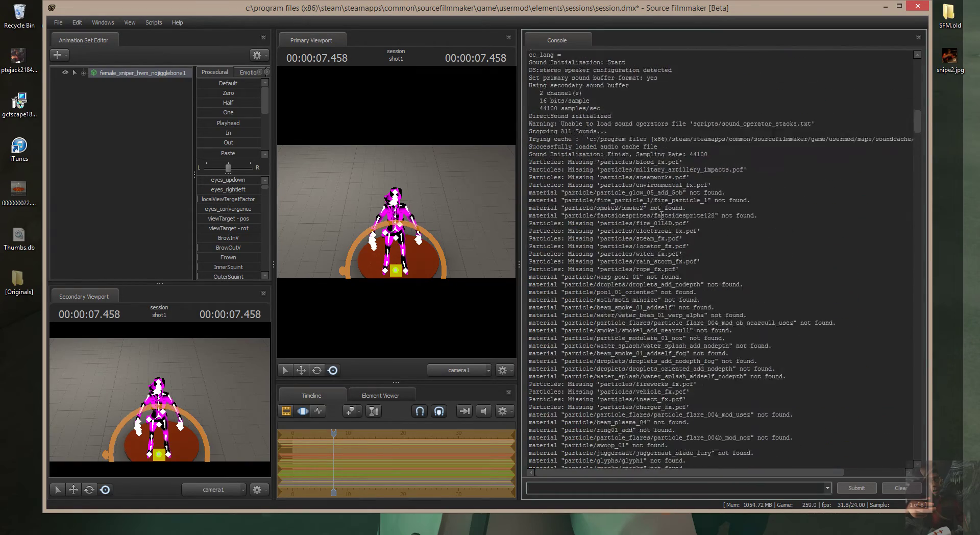
scroll(661, 215, up, 2)
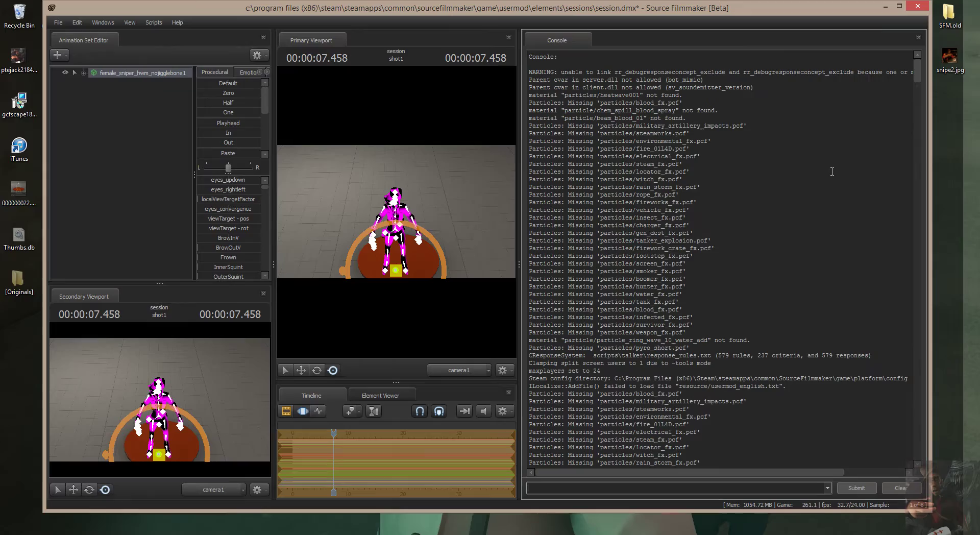
drag(921, 79, 939, 328)
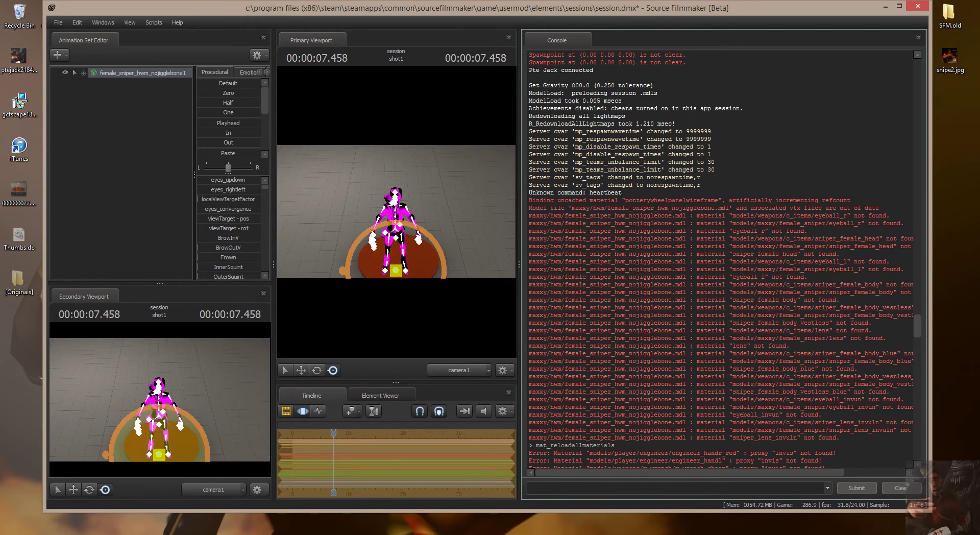
- Open File Explorer and browse to usermod\materials\materials\models\maxxy\female_sniper
key(super+e)
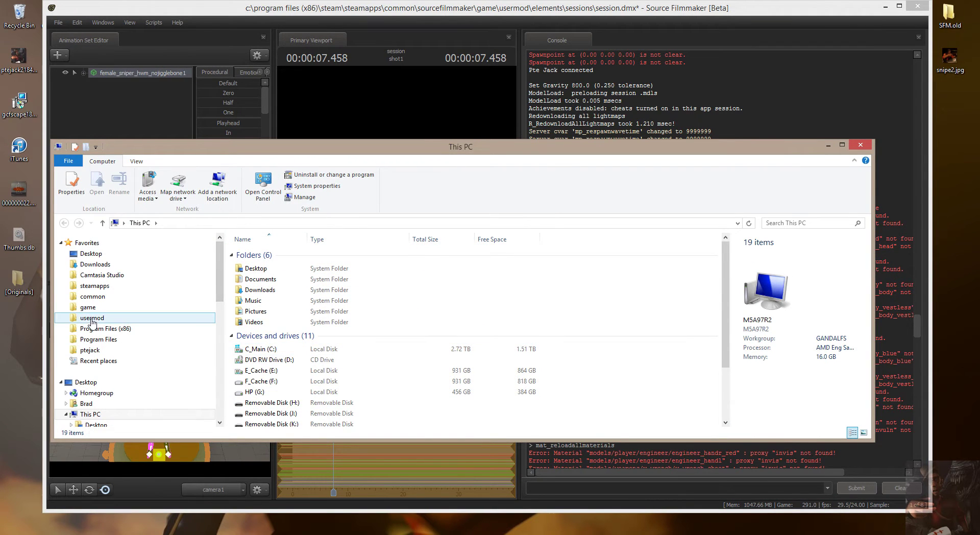
click(97, 322)
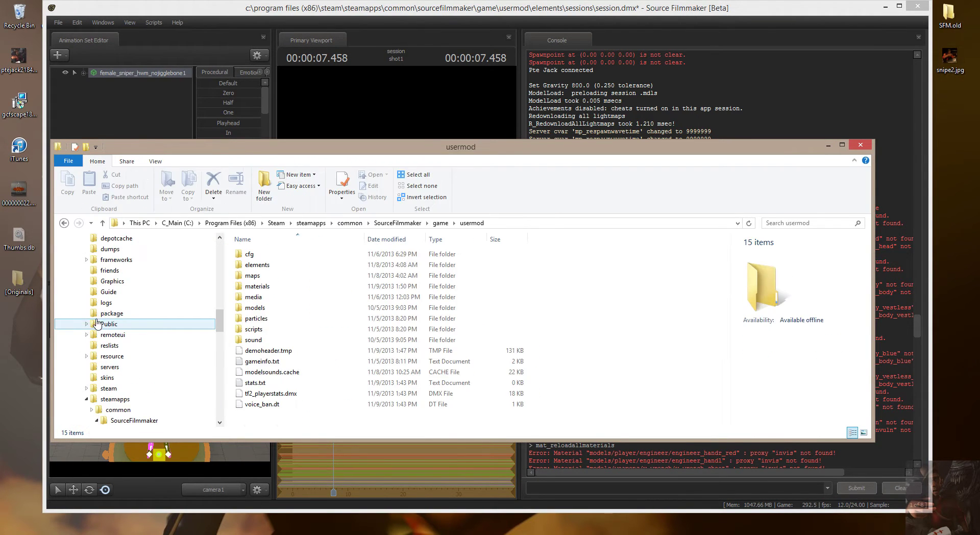
click(260, 289)
double_click(260, 289)
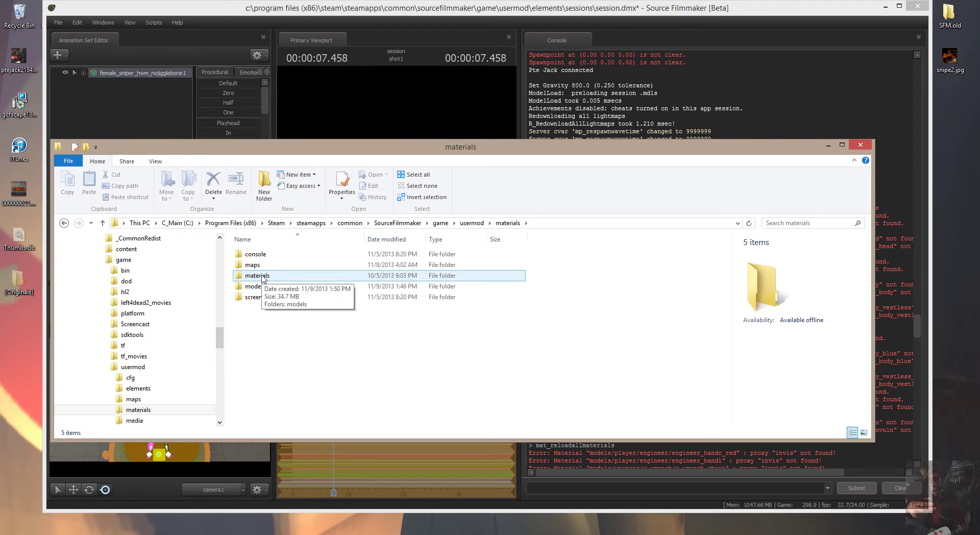
double_click(262, 277)
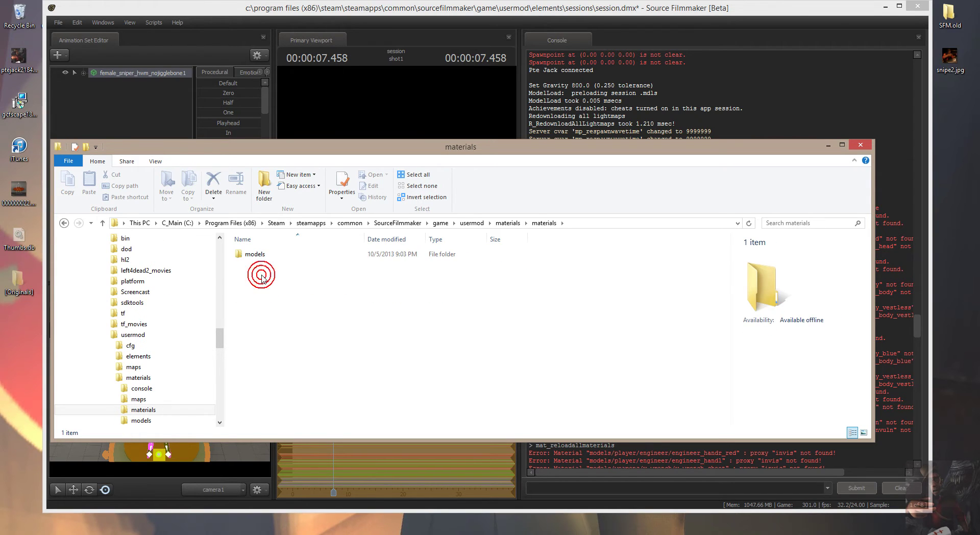
click(258, 260)
double_click(258, 259)
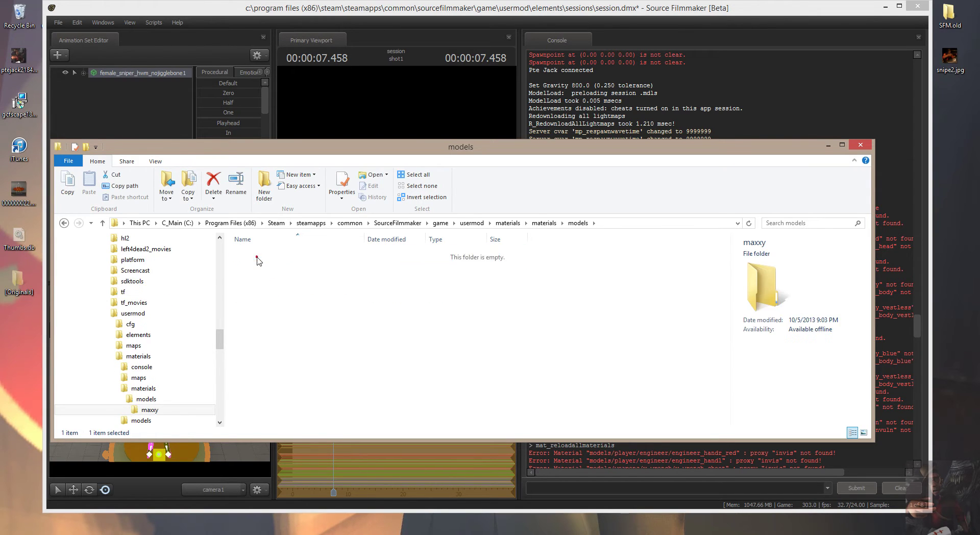
double_click(258, 260)
click(258, 260)
double_click(258, 260)
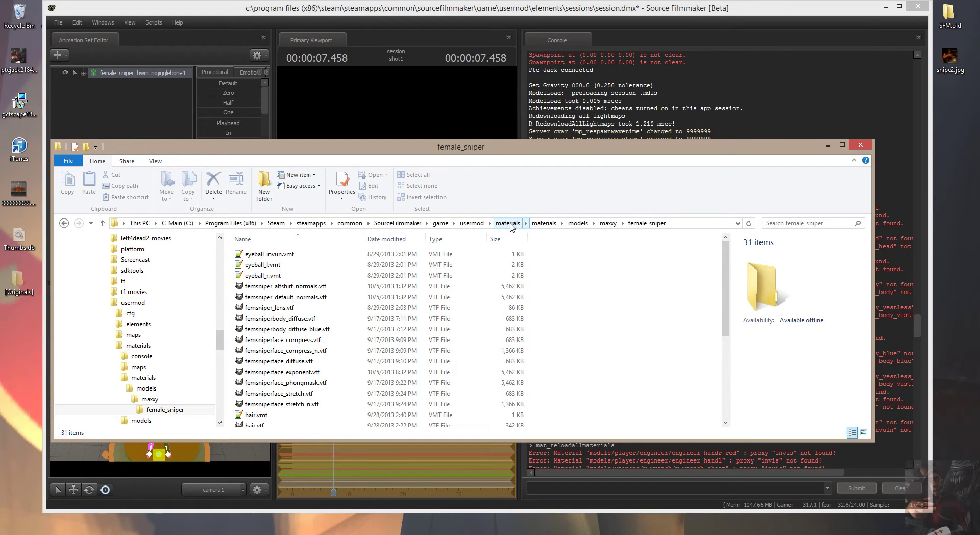
- Return to the inner materials folder and try moving models into usermod\materials, abandoning the blocked move
click(544, 223)
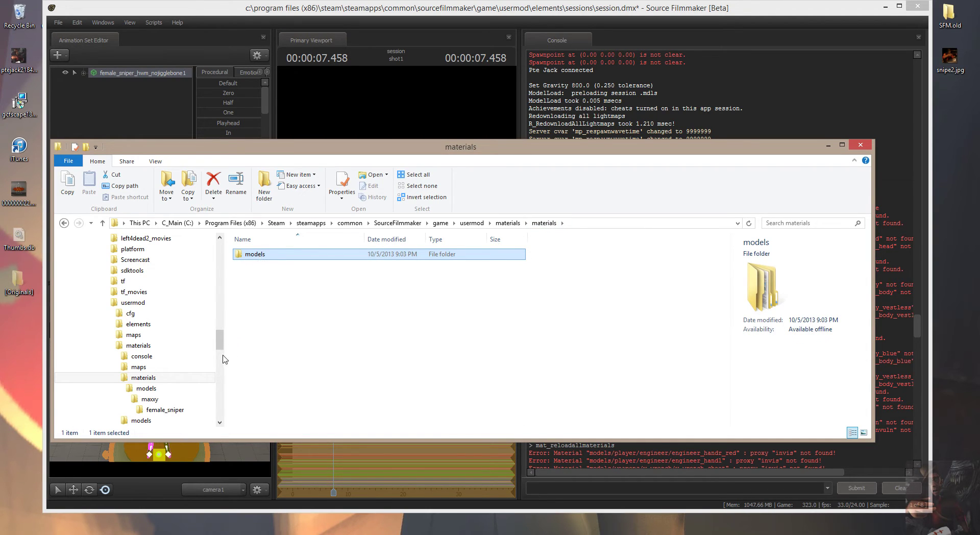
drag(220, 339, 223, 356)
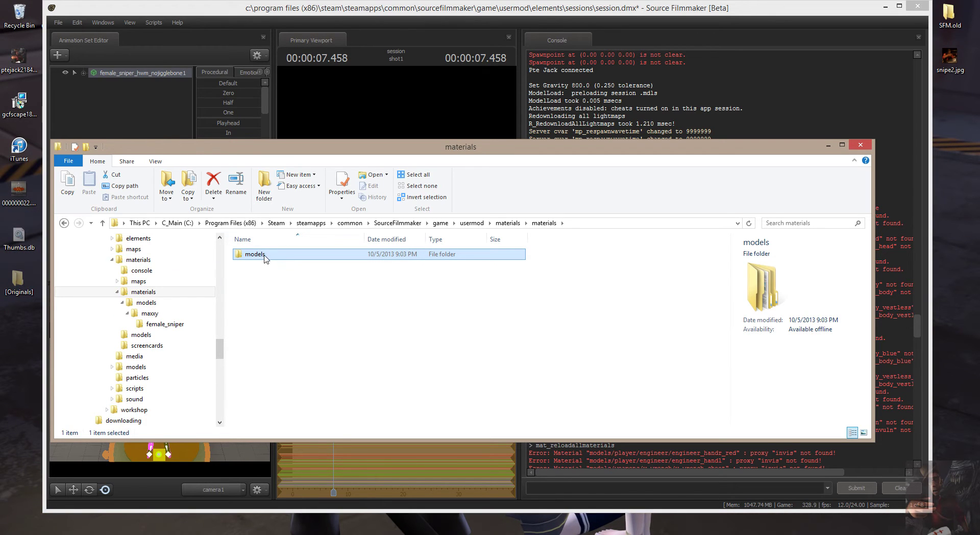
drag(263, 257, 157, 265)
right_drag(157, 265, 156, 262)
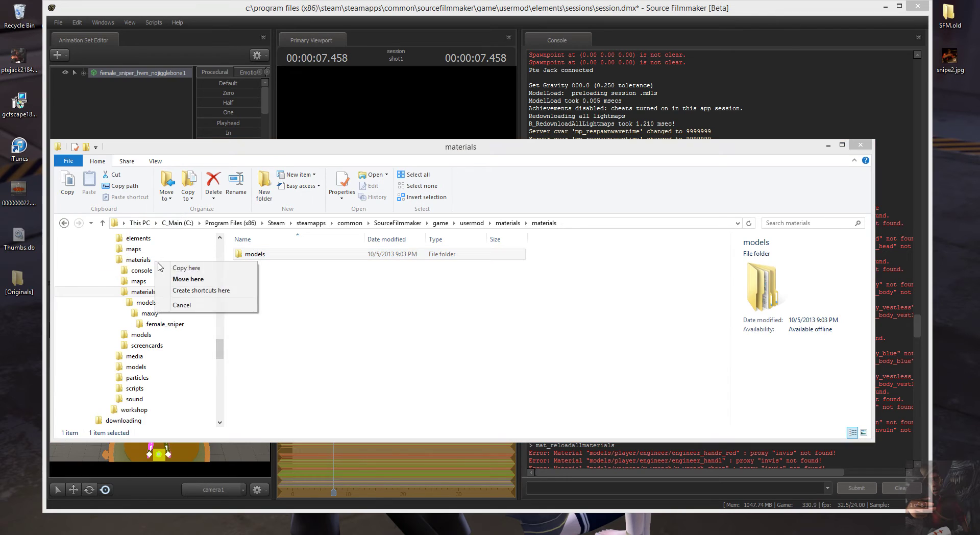
click(198, 278)
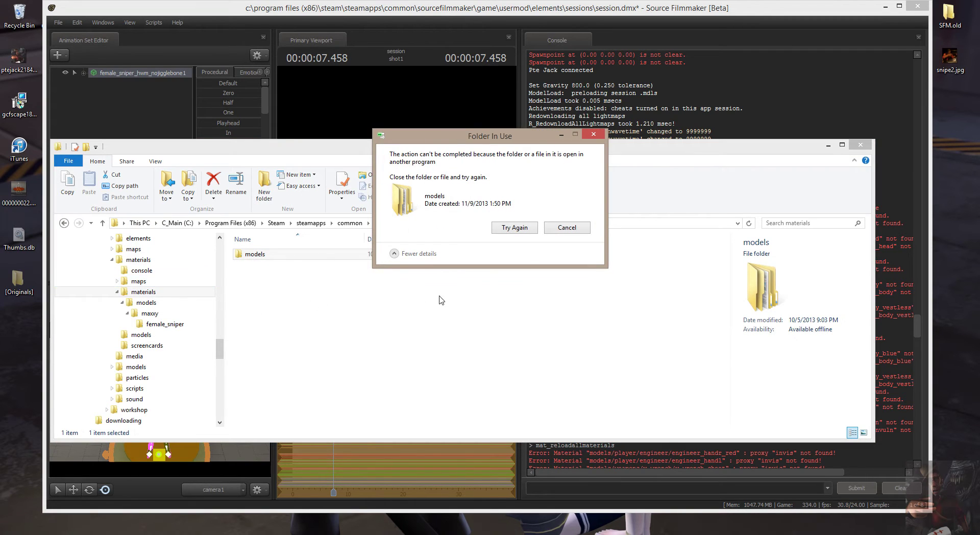
click(514, 229)
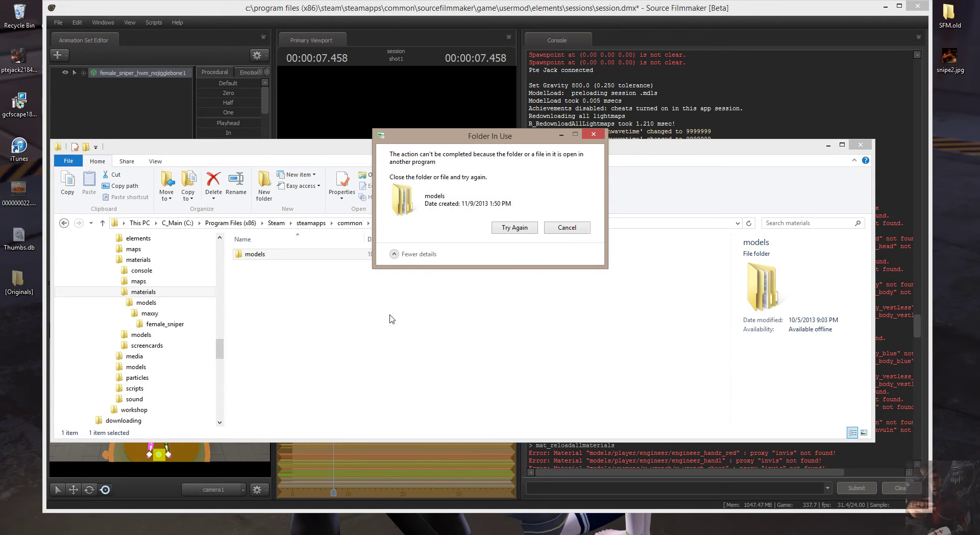
click(569, 228)
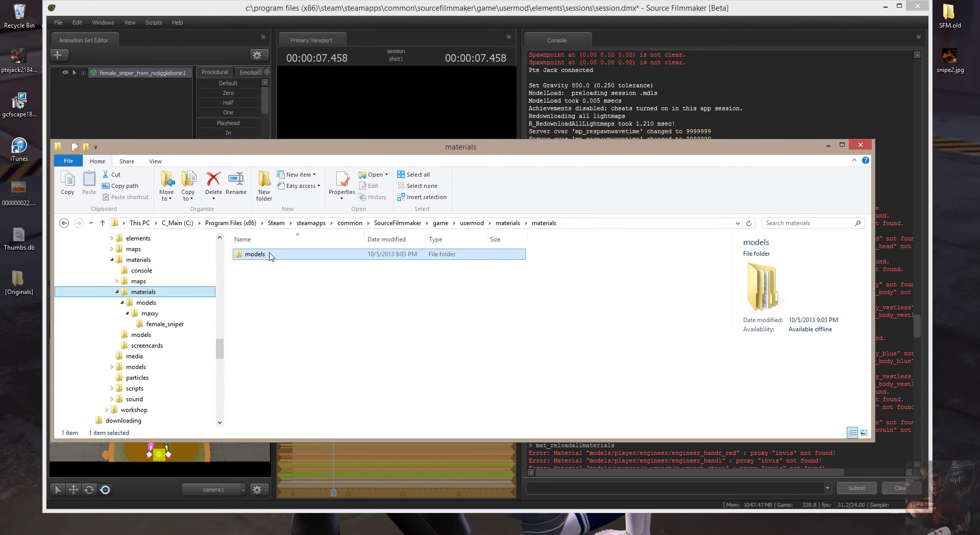
- Copy models into usermod\materials and confirm merging with the existing models folder
drag(269, 255, 168, 265)
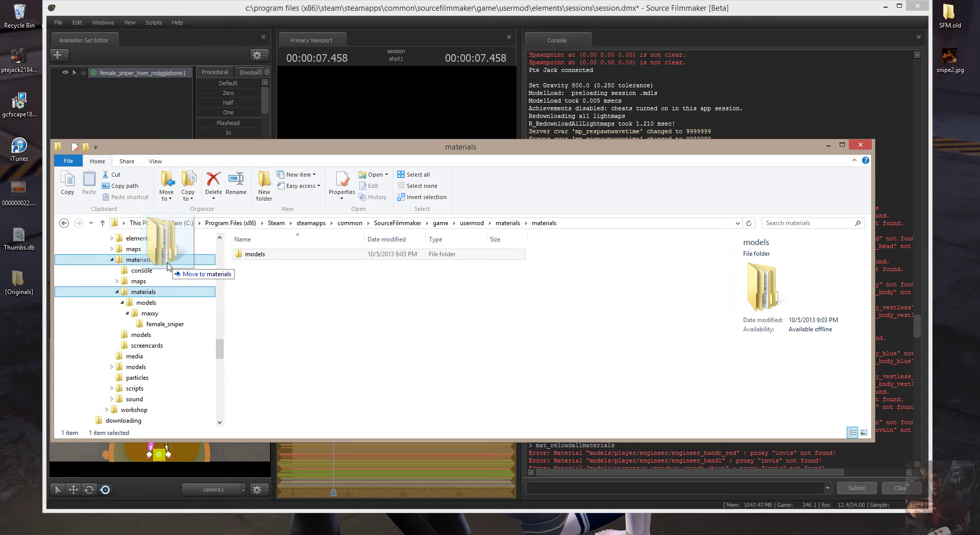
right_drag(168, 264, 168, 264)
click(206, 269)
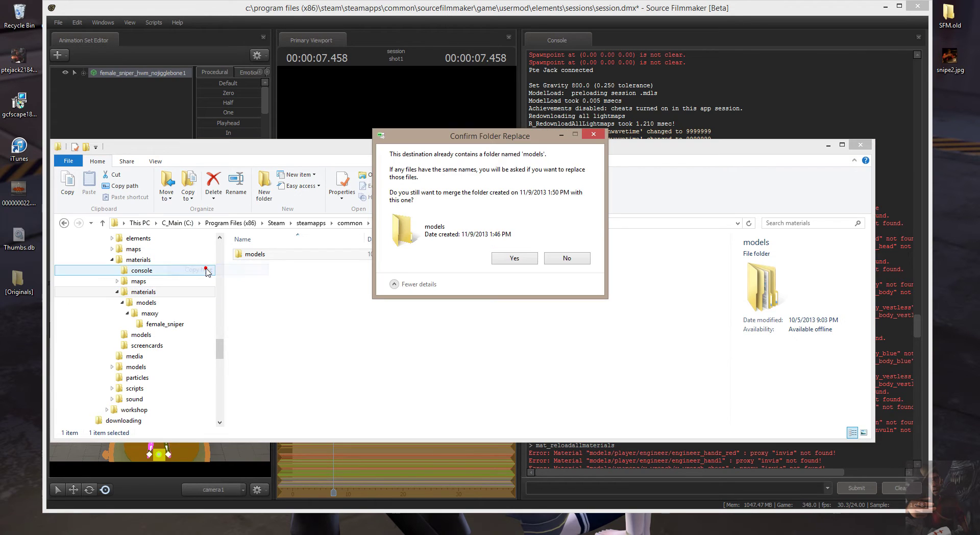
click(517, 258)
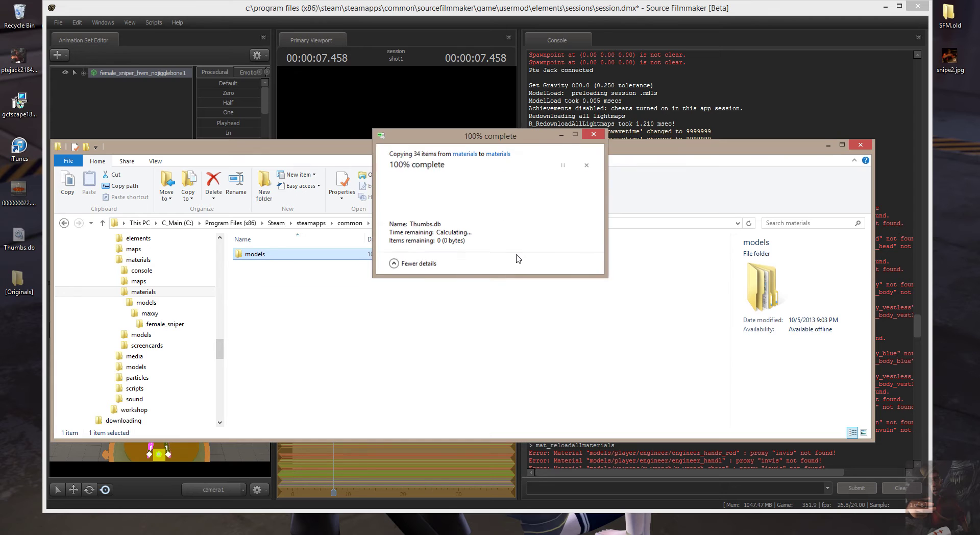
- Close Explorer and run mat_reloadallmaterials again from the Source Filmmaker console
click(861, 145)
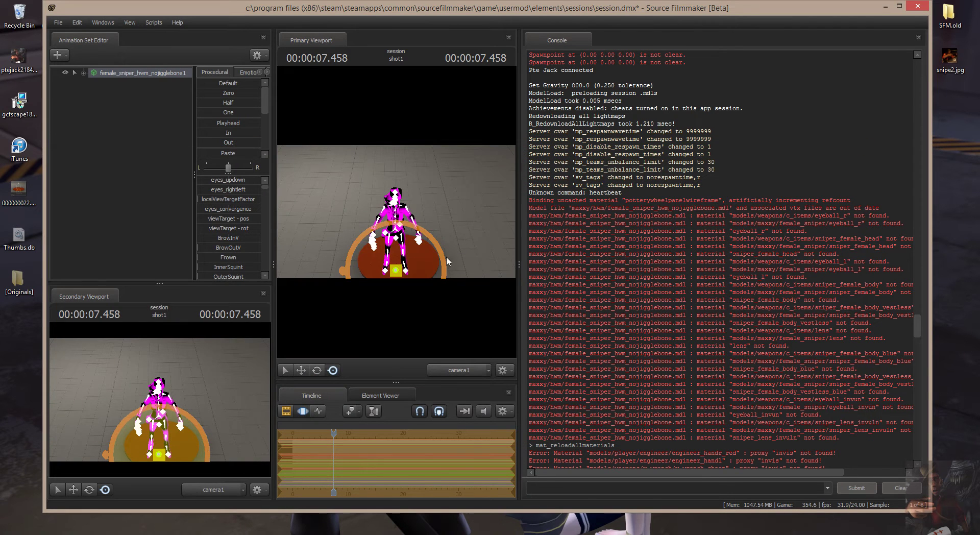
click(585, 490)
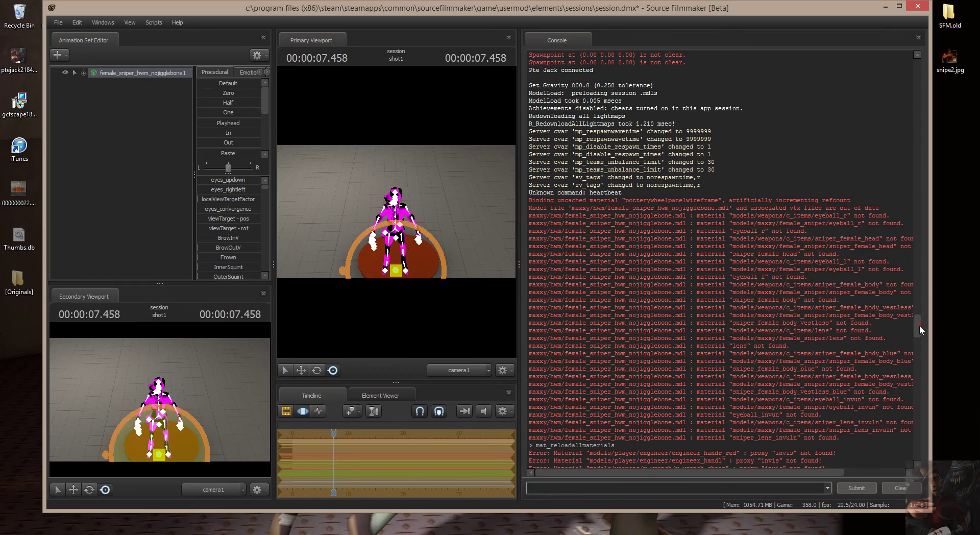
drag(920, 326, 934, 484)
click(588, 490)
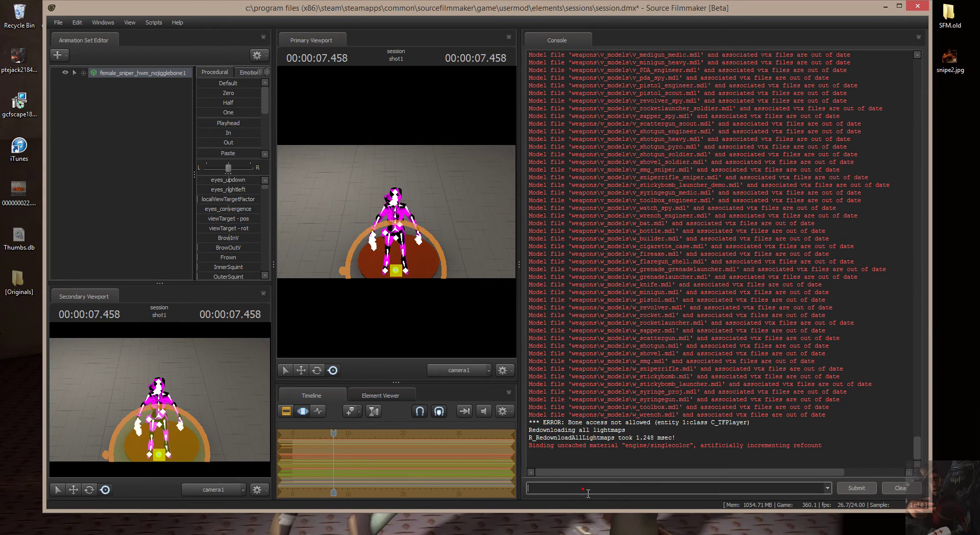
text(mat_)
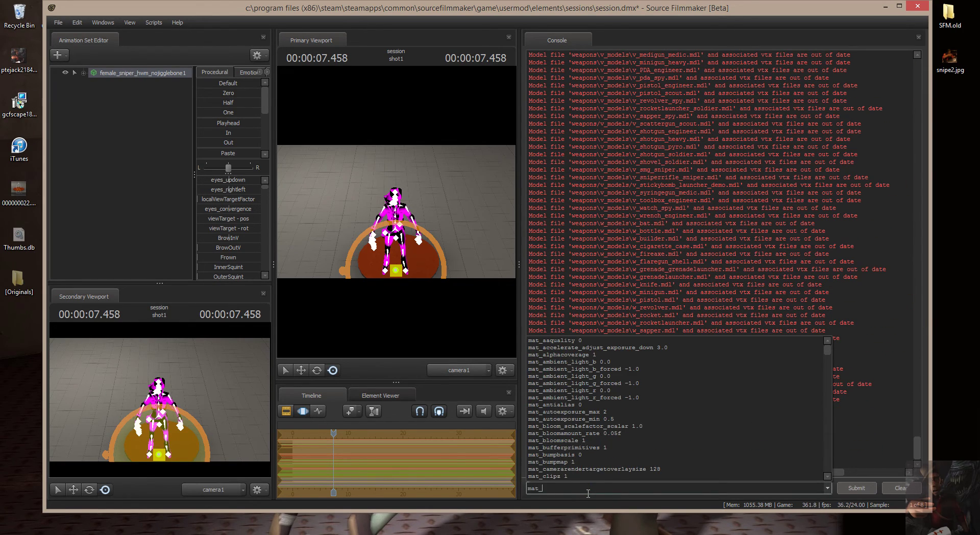
text(re)
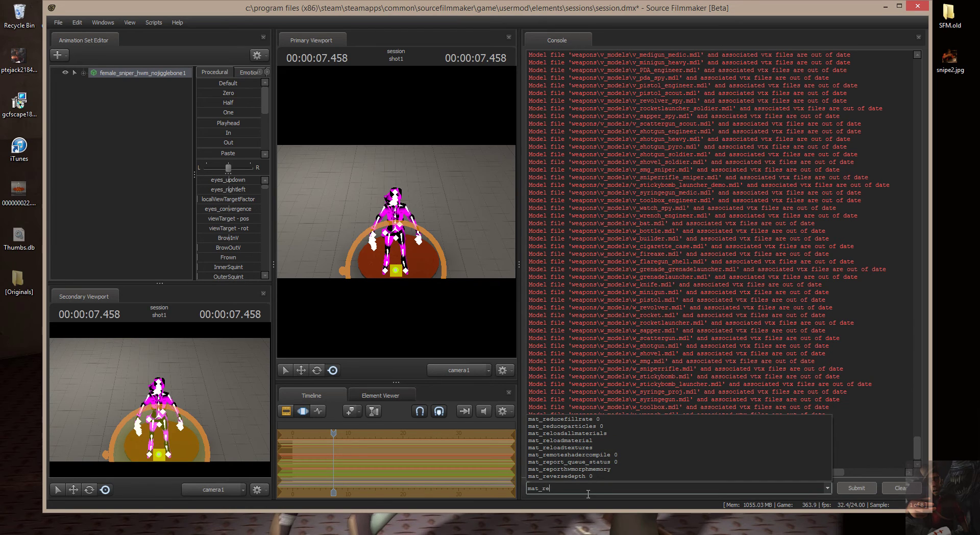
text(l)
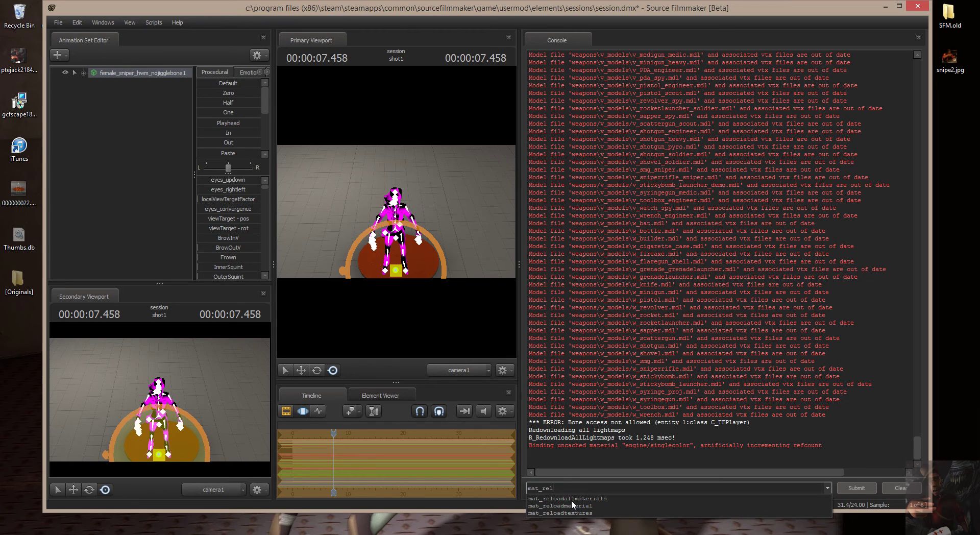
click(570, 499)
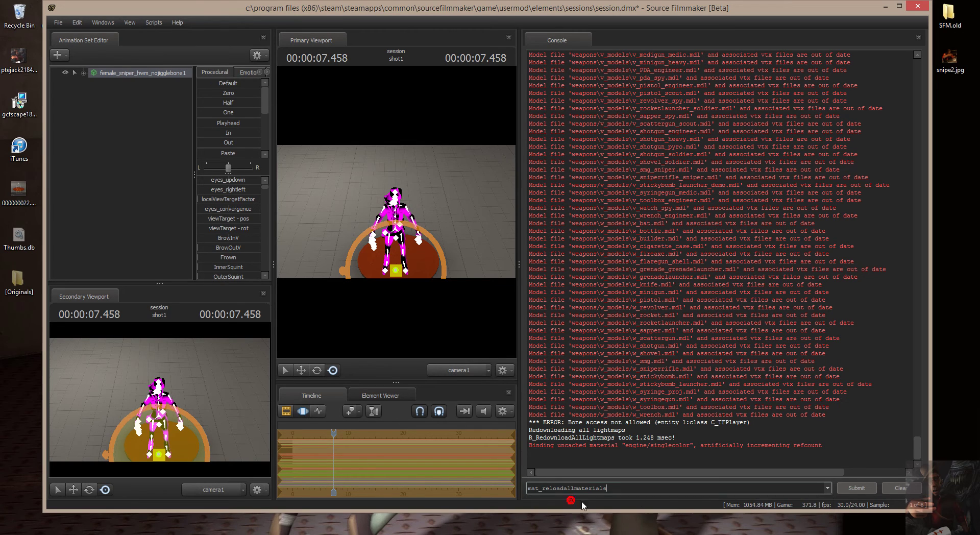
click(852, 489)
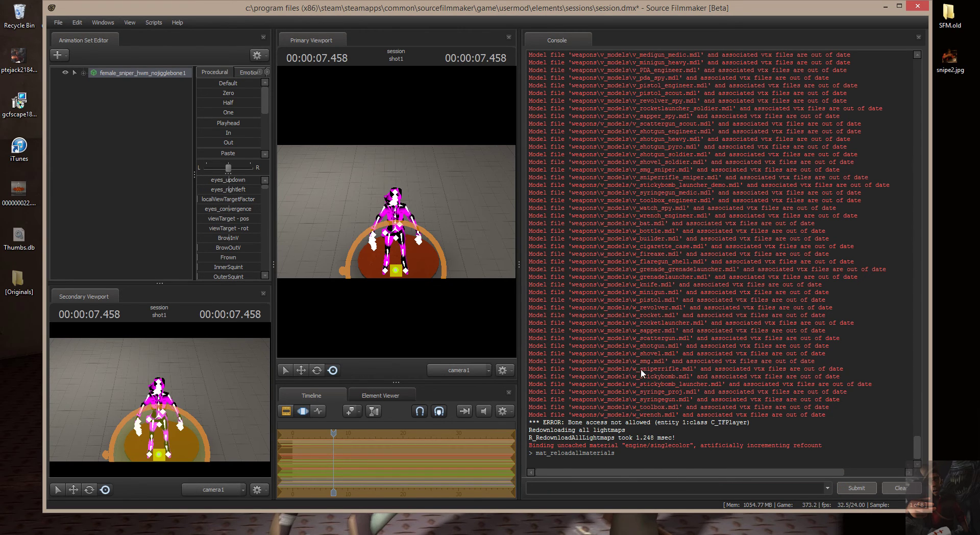
scroll(641, 404, up, 1)
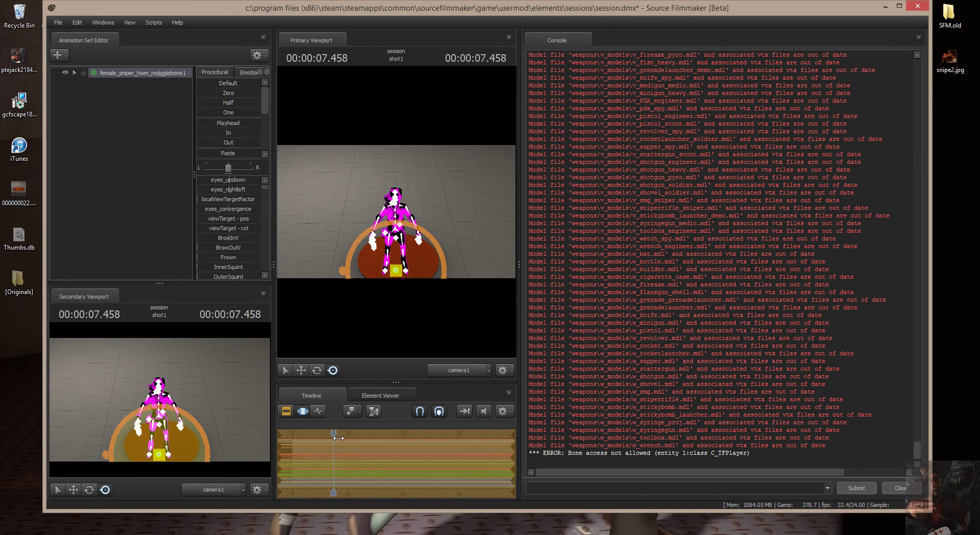
- Scrub to 10.125 and dolly camera1 toward the now-textured sniper, then deselect the desktop zip
click(338, 438)
mouse_move(339, 437)
mouse_down()
mouse_move(319, 438)
mouse_move(353, 438)
mouse_up()
mouse_move(453, 216)
mouse_down()
mouse_move(453, 238)
mouse_move(453, 226)
mouse_up()
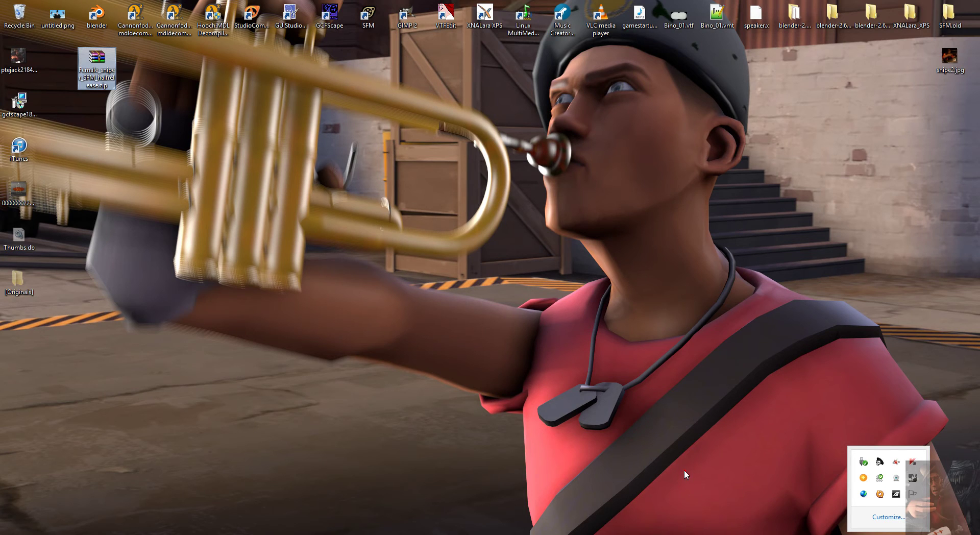
click(679, 471)
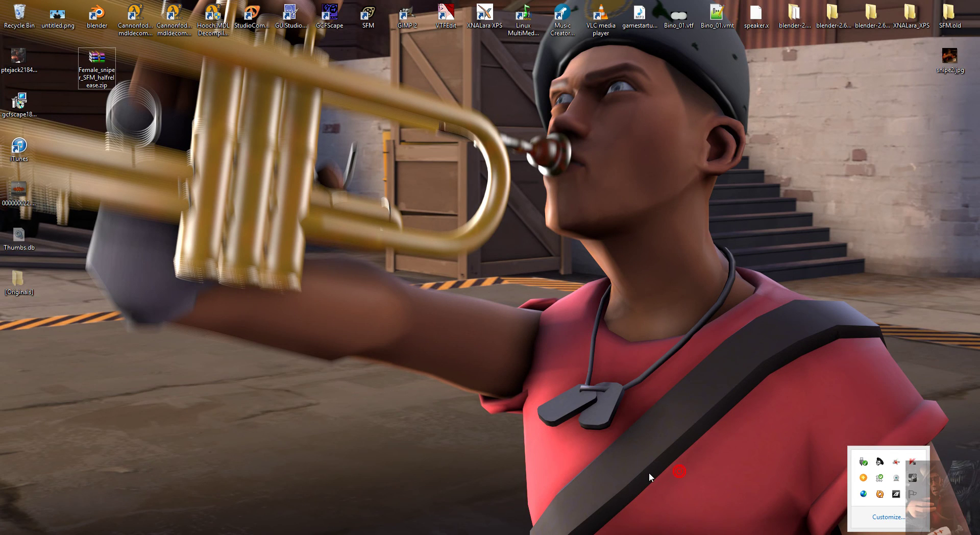